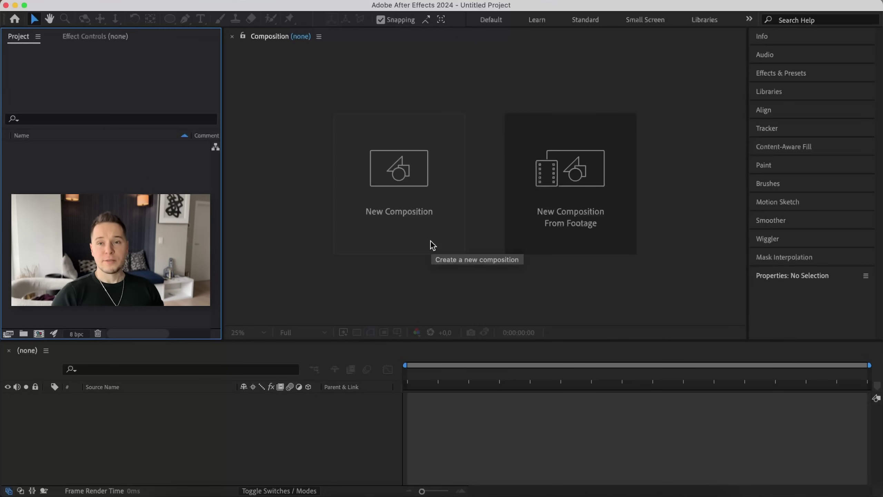
Step: Set up a new 1920×1080, 30 fps composition named 'Main comp' with the Advanced 3D renderer
left_click(391, 212)
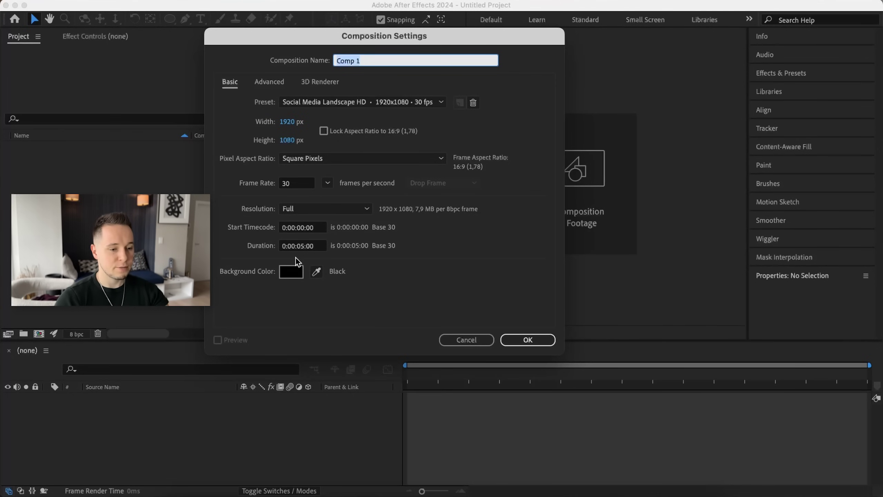
type("Main c")
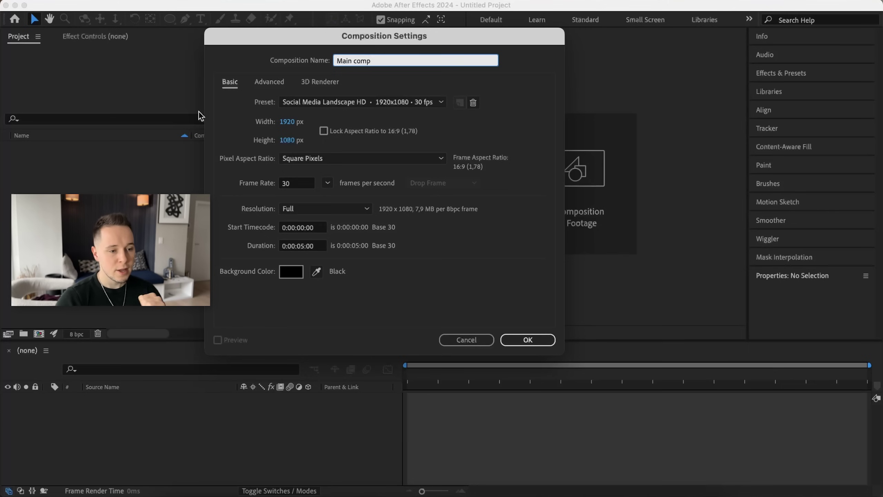
left_click(315, 84)
left_click(344, 136)
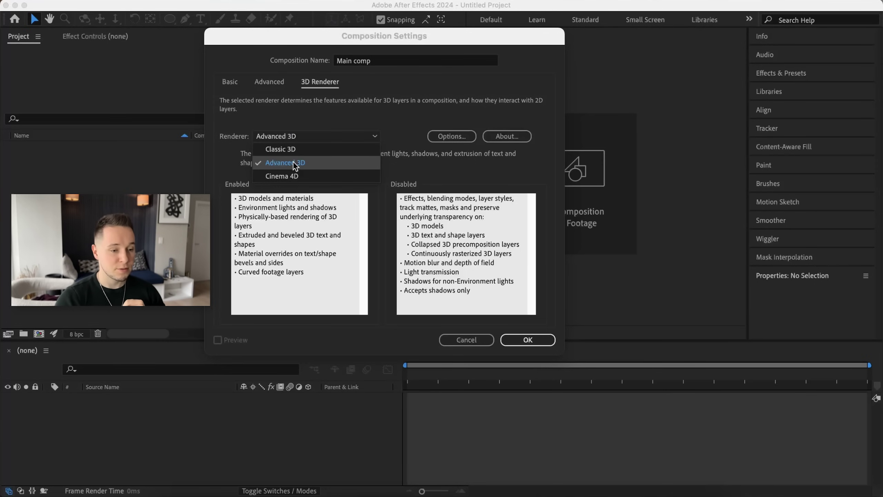
left_click(355, 162)
Step: Confirm the Main comp and draw a white circle with the Ellipse tool
left_click(527, 340)
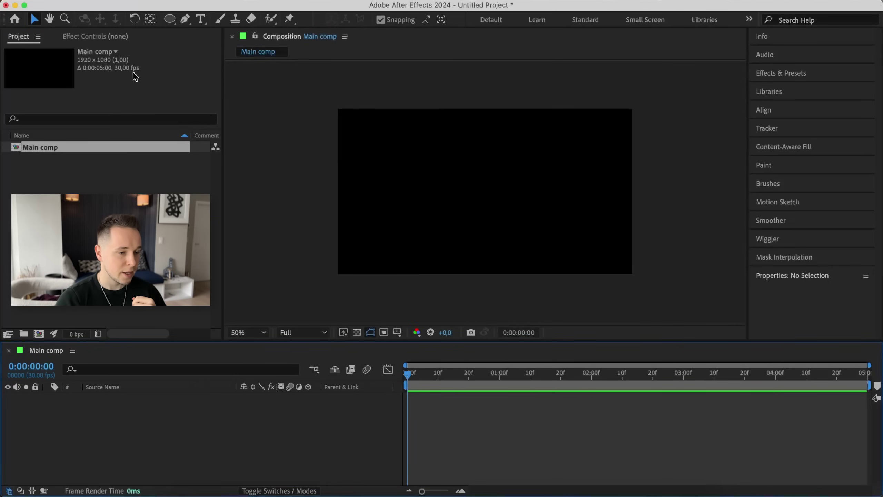
left_click(169, 20)
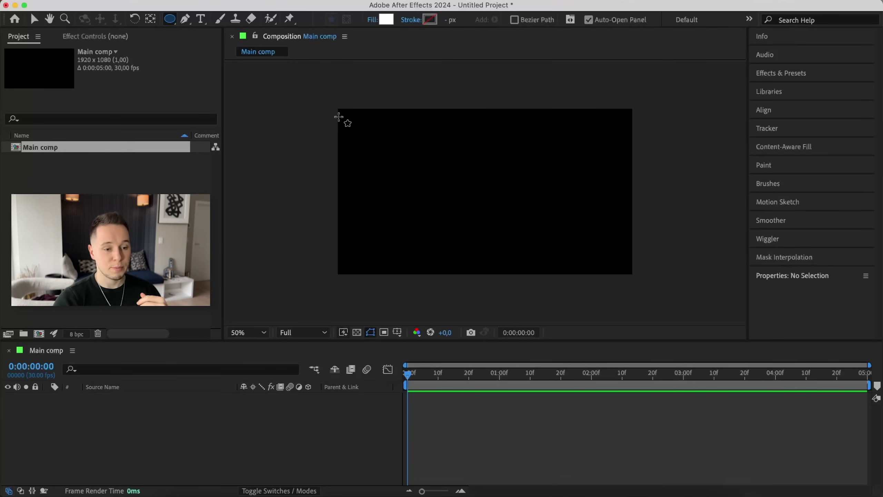
left_click(518, 202)
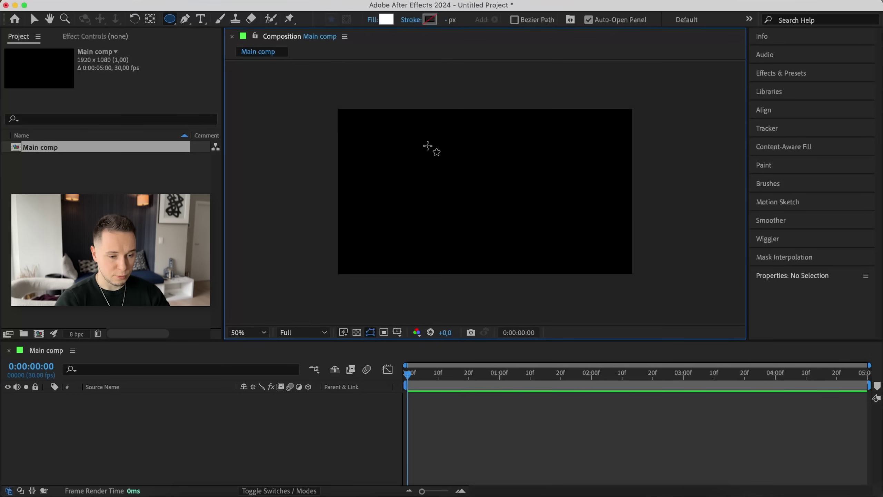
left_click_drag(428, 146, 526, 244)
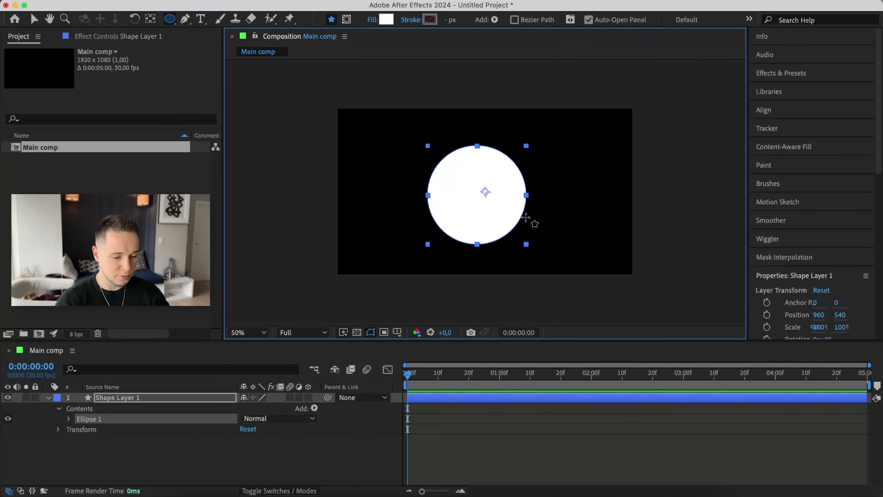
Step: Centre the circle horizontally and vertically in the comp and select its layer
key("v")
left_click(764, 110)
left_click(781, 140)
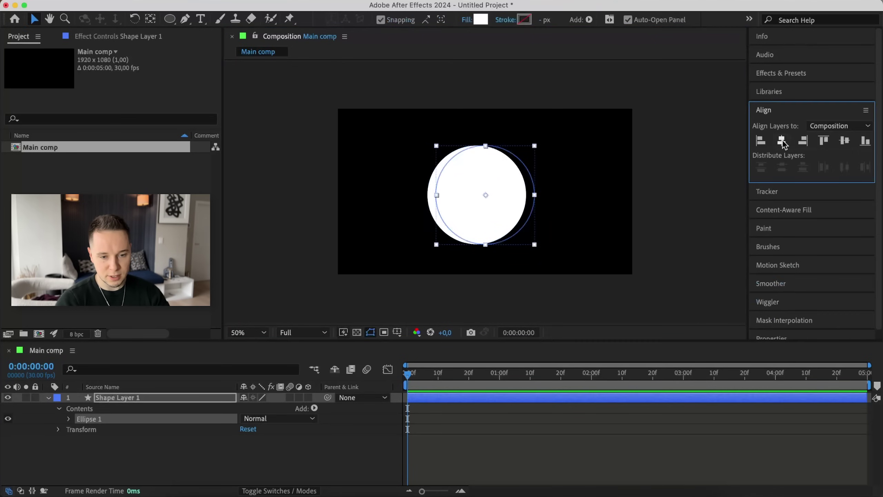
left_click(844, 140)
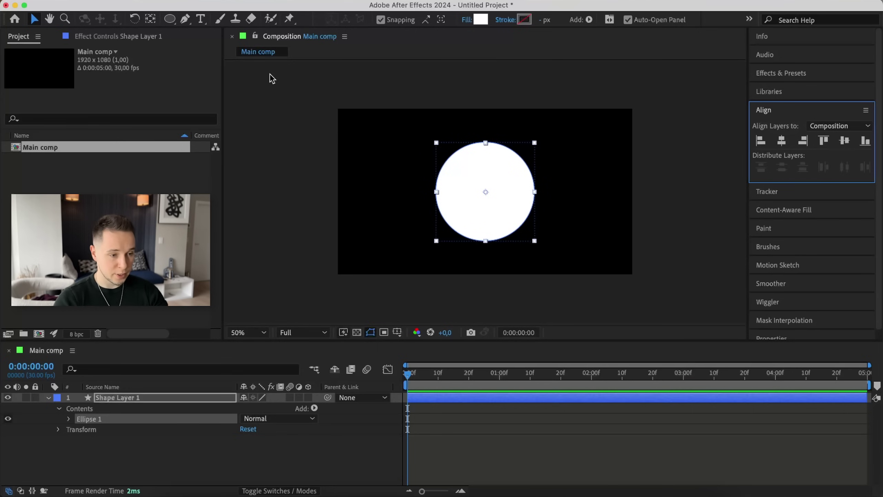
left_click(151, 19)
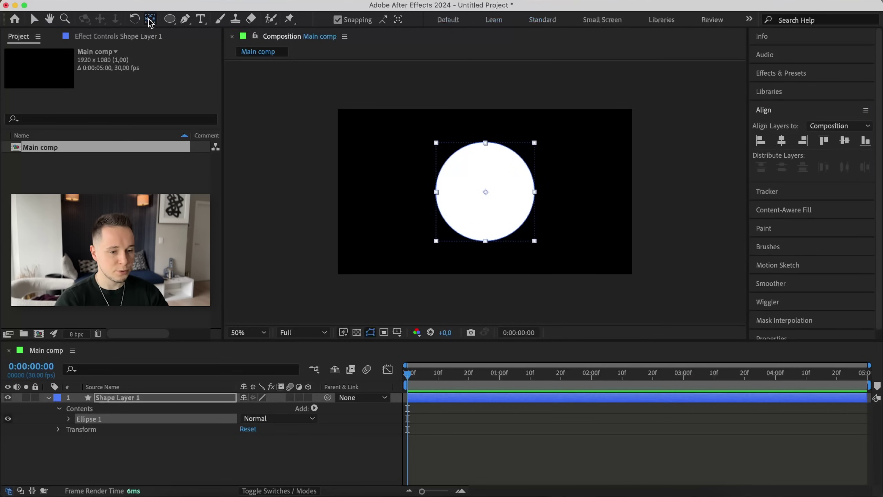
left_click(34, 19)
left_click(191, 400)
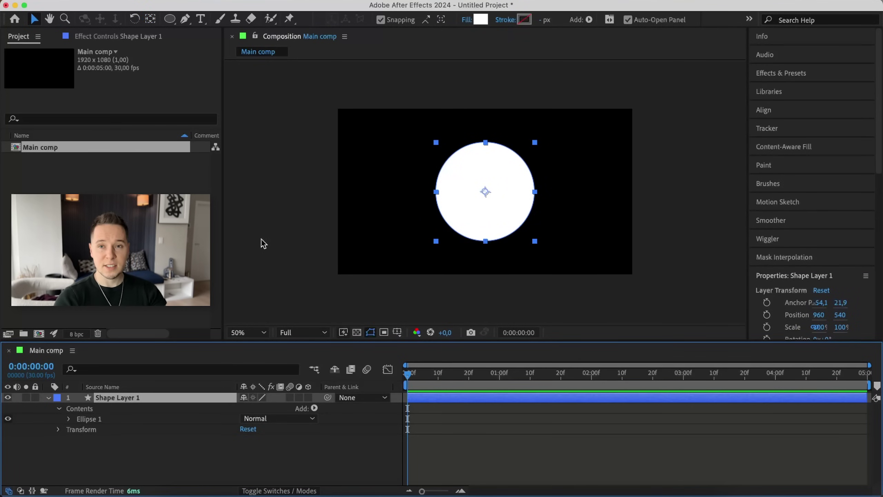
Step: Make Shape Layer 1 3D and set its X Orientation to 296°
left_click(308, 397)
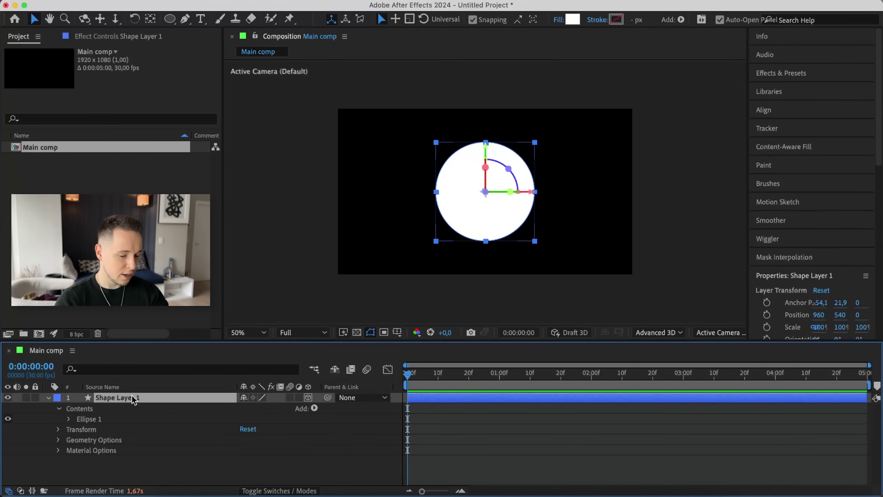
key("r")
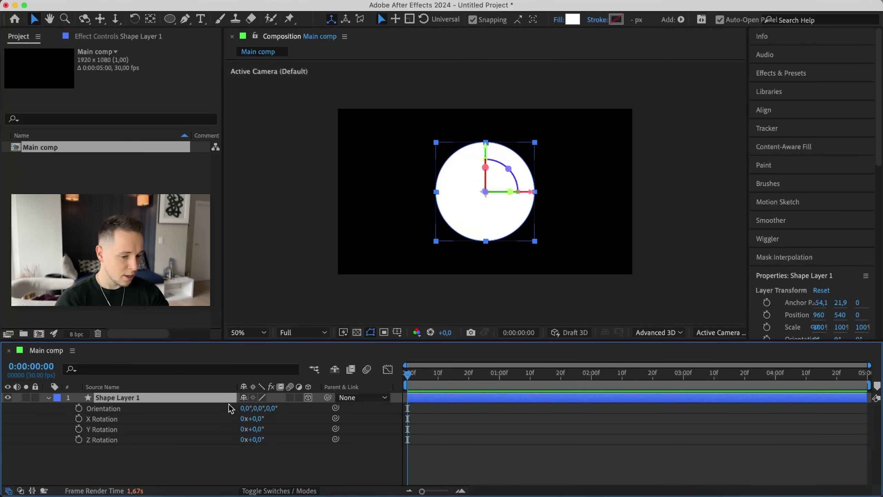
left_click_drag(251, 409, 204, 407)
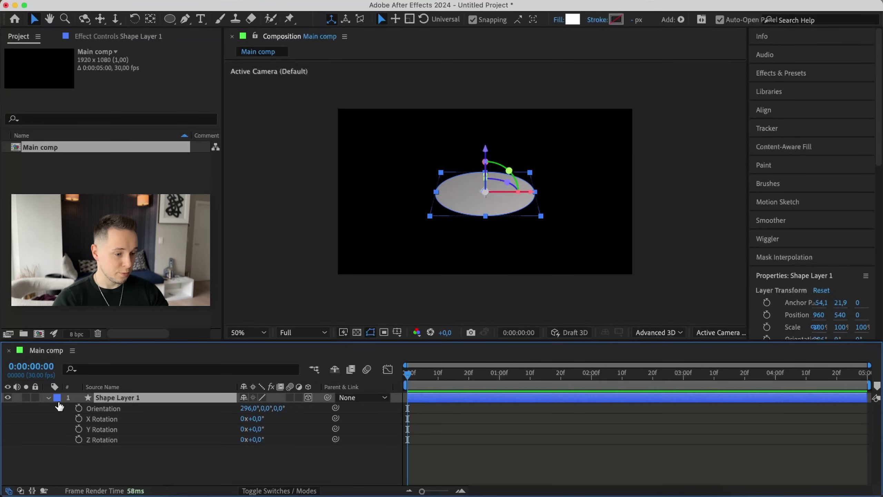
left_click(48, 397)
left_click(49, 397)
scroll(118, 443, "down", 3)
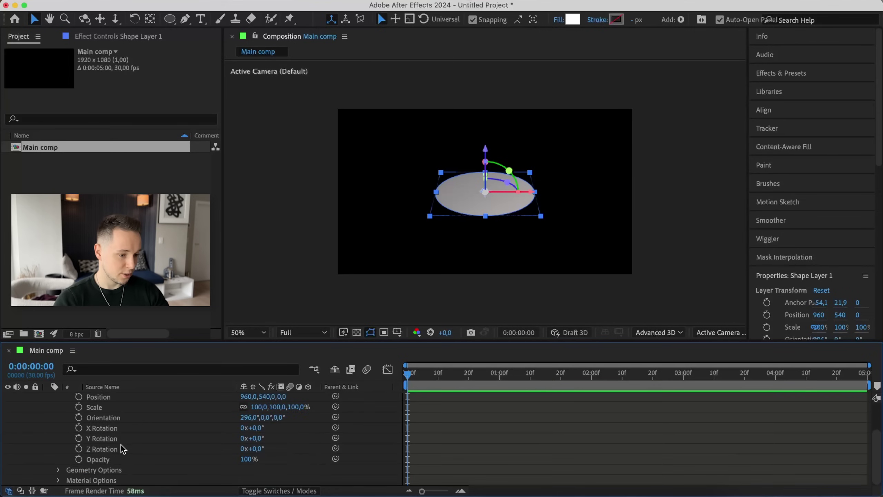
Step: In Geometry Options, set Bevel Depth to 15 and Extrusion Depth to 10
left_click(58, 470)
scroll(166, 463, "down", 4)
left_click(247, 449)
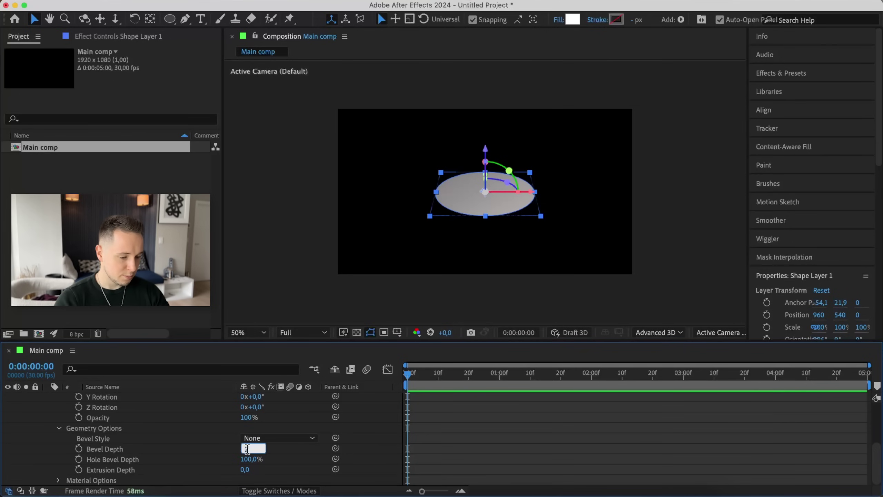
type("15")
key("Return")
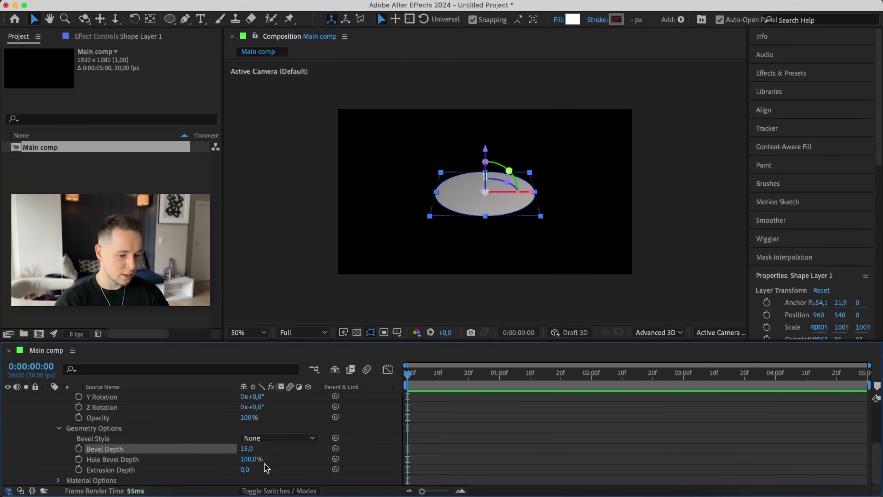
left_click(246, 469)
type("1")
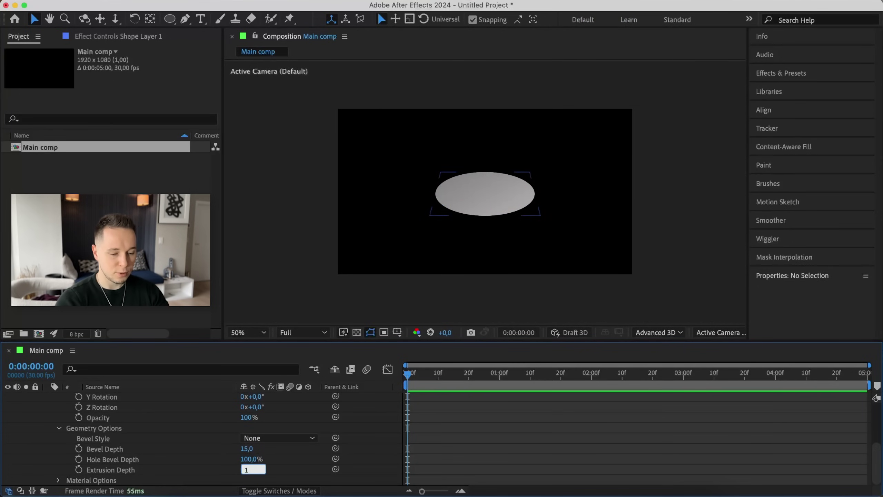
type("0")
key("Return")
Step: Zoom in on the disc, test a thicker extrusion, then set Extrusion Depth to 5
key("period")
key("period")
key("period")
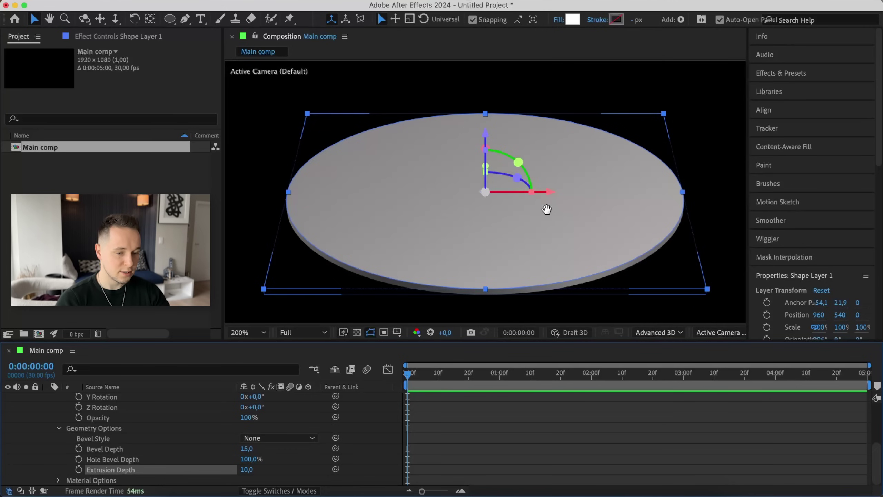
left_click_drag(547, 209, 547, 154)
left_click(576, 270)
left_click(578, 184)
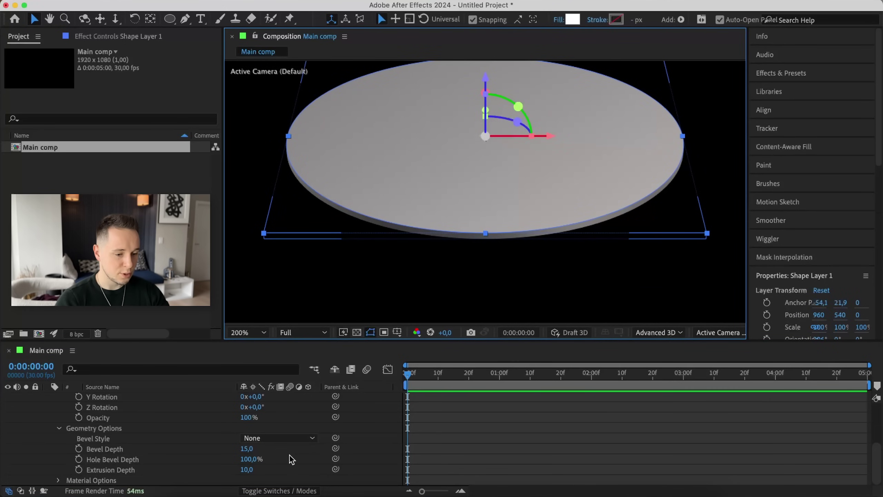
left_click_drag(248, 469, 282, 464)
left_click(251, 469)
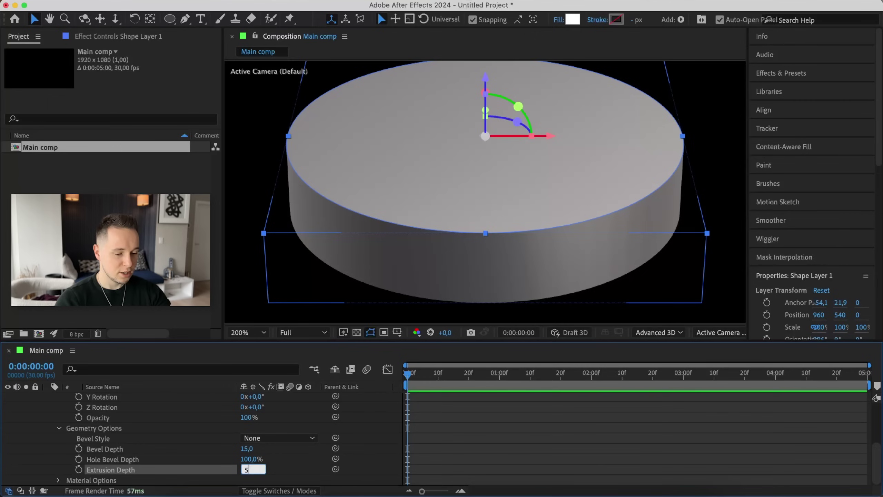
key("Return")
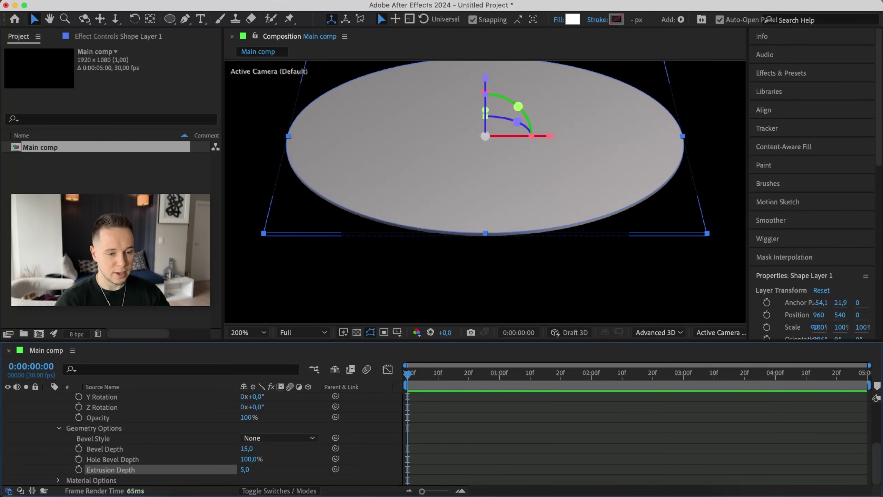
Step: Try the Convex bevel style, then switch the bevel to Concave
left_click(261, 439)
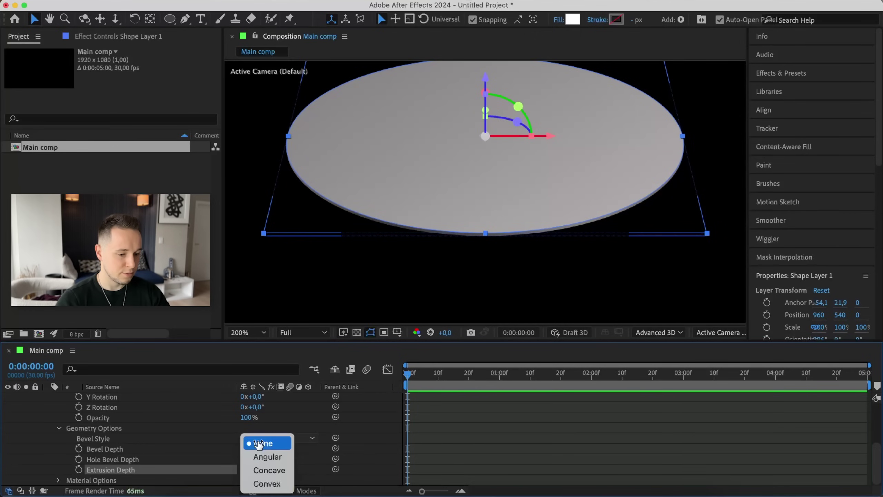
left_click(267, 483)
left_click(623, 263)
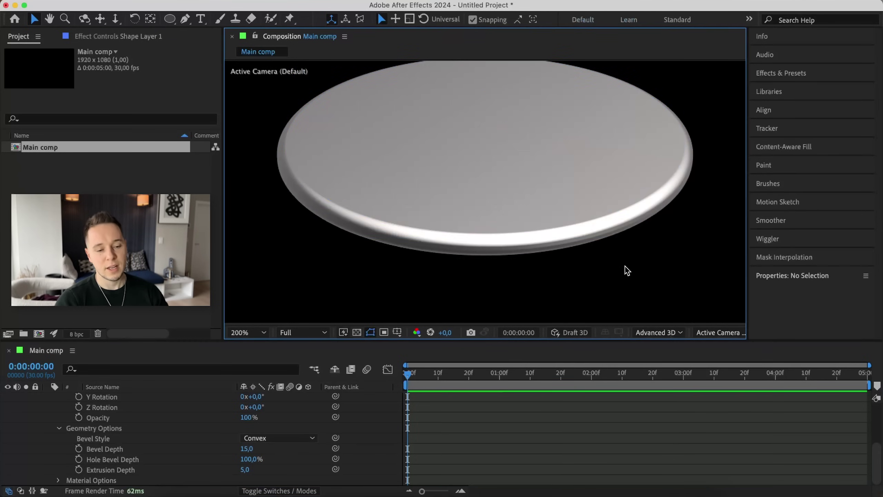
left_click(289, 440)
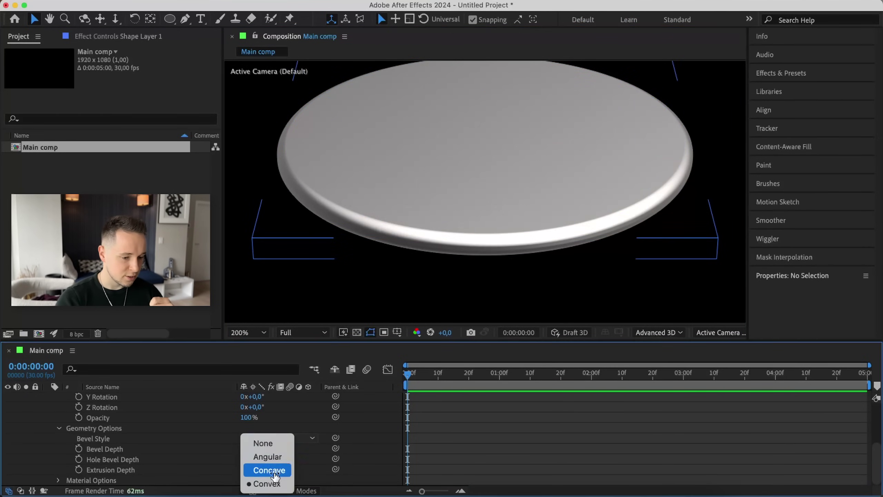
left_click(261, 470)
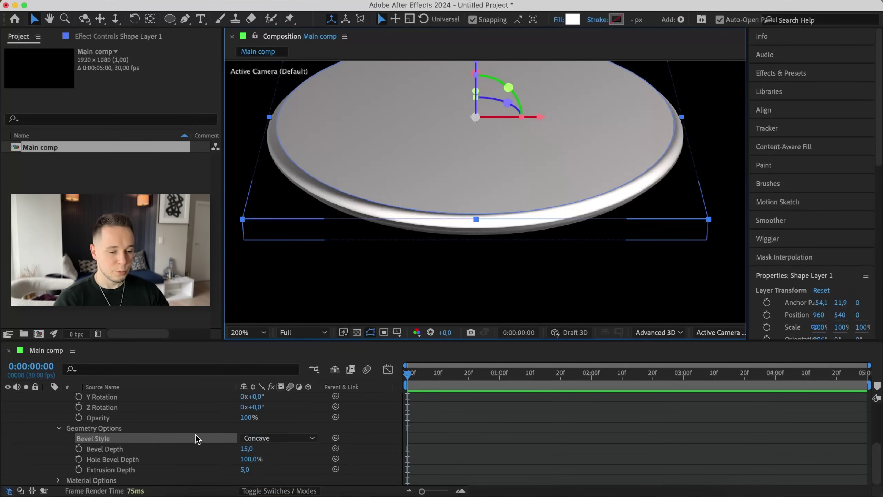
Step: Adjust the disc's Orientation to 271° and set the bevel style back to Convex
scroll(197, 439, "up", 2)
left_click_drag(250, 418, 229, 414)
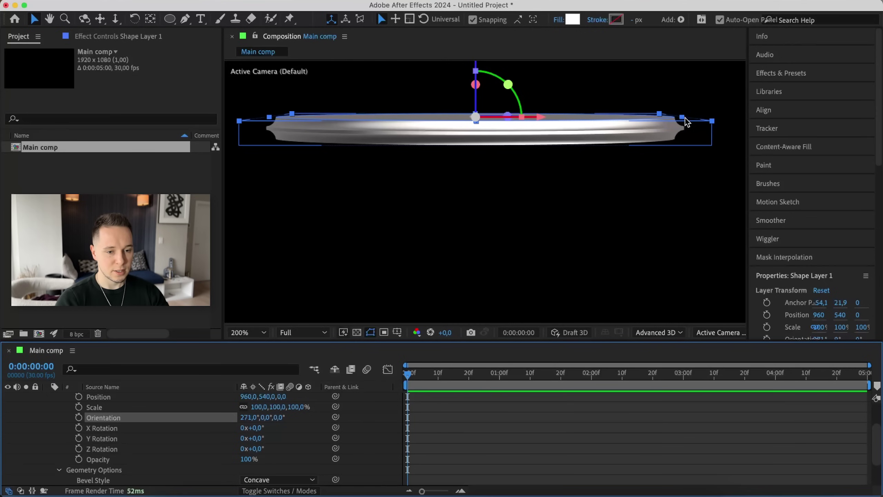
scroll(184, 433, "down", 2)
left_click(259, 438)
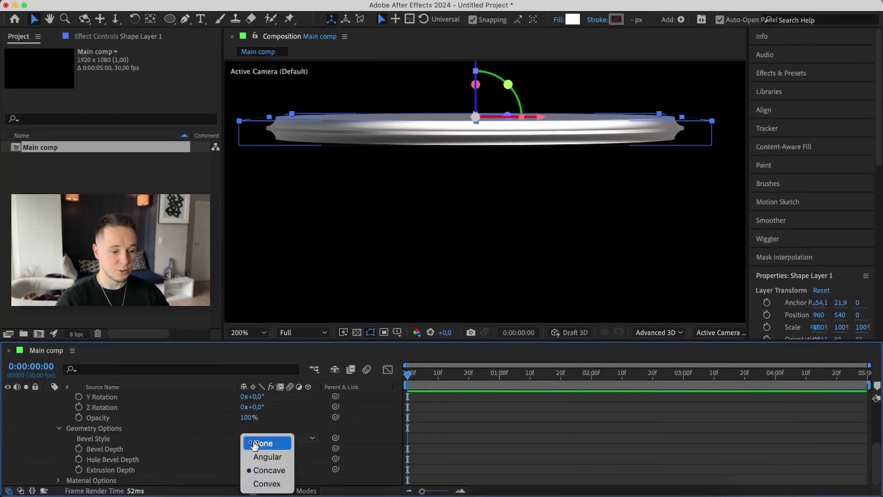
key("Escape")
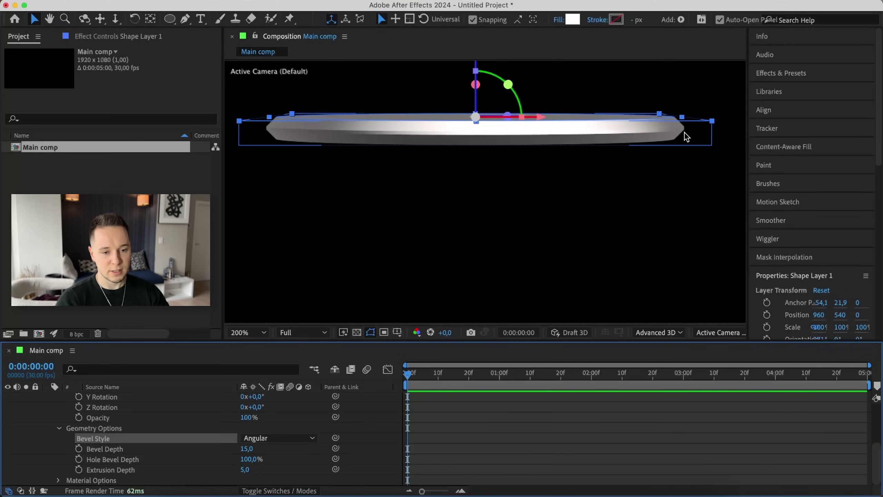
left_click(265, 438)
left_click(266, 481)
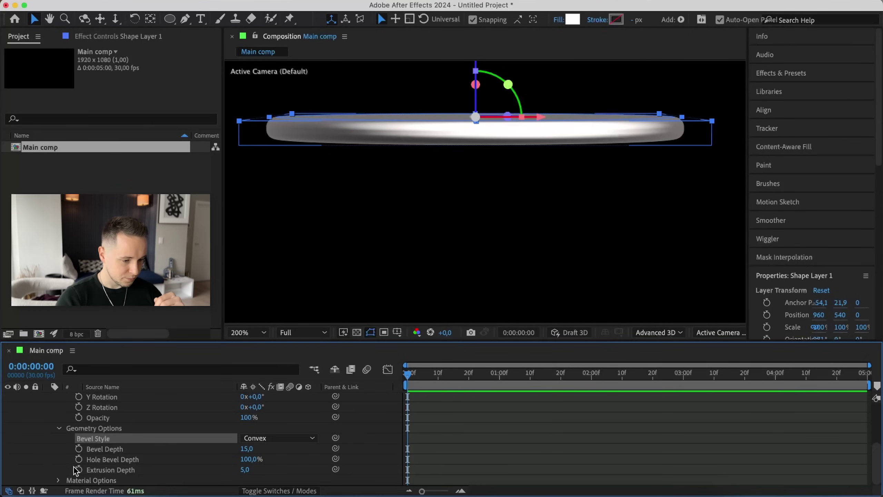
Step: Set the disc's Specular Shininess to 60% in Material Options
left_click(58, 480)
scroll(58, 484, "down", 3)
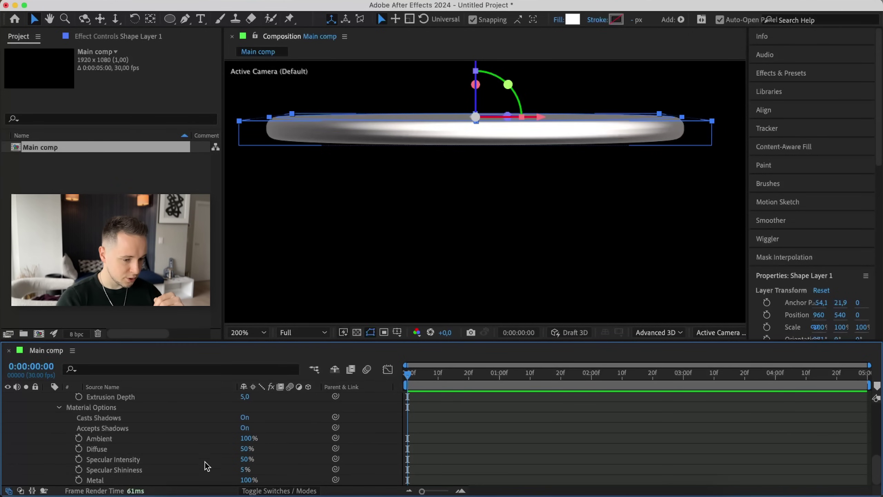
left_click(245, 470)
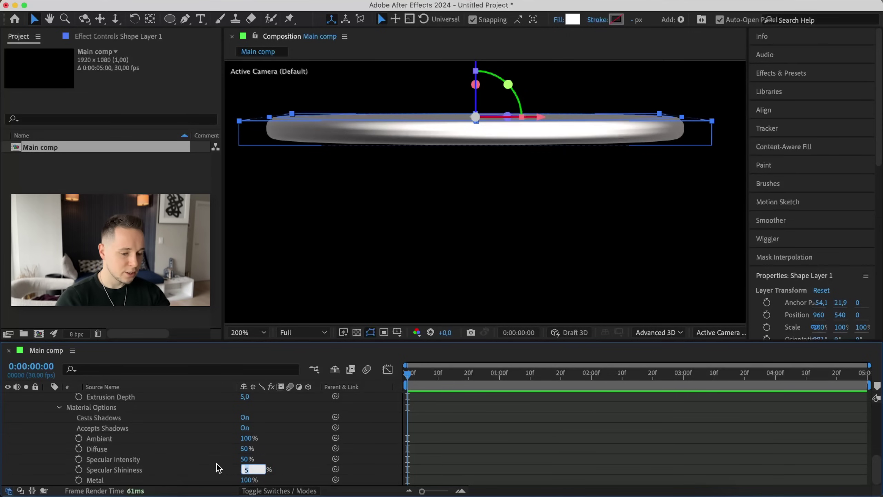
type("60")
key("Return")
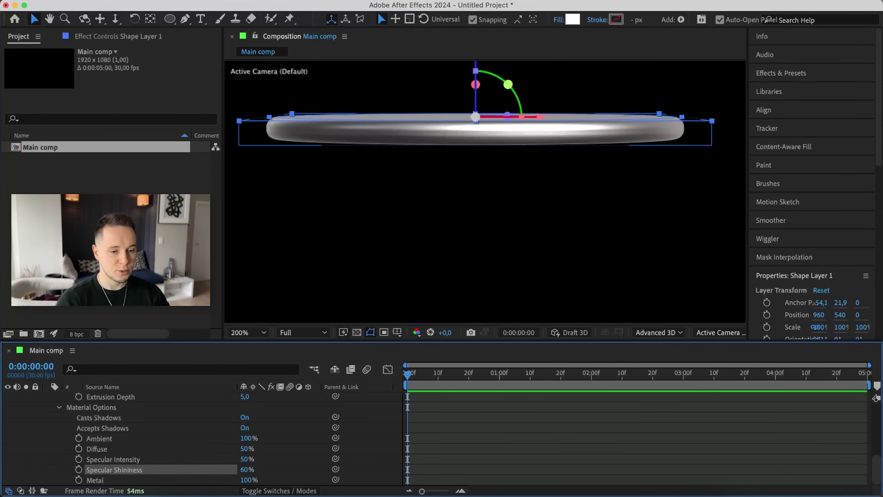
Step: Test Metal at 0% and Diffuse at 100%, then undo back to Metal 100%, Diffuse 50%
scroll(188, 449, "up", 2)
scroll(215, 434, "down", 2)
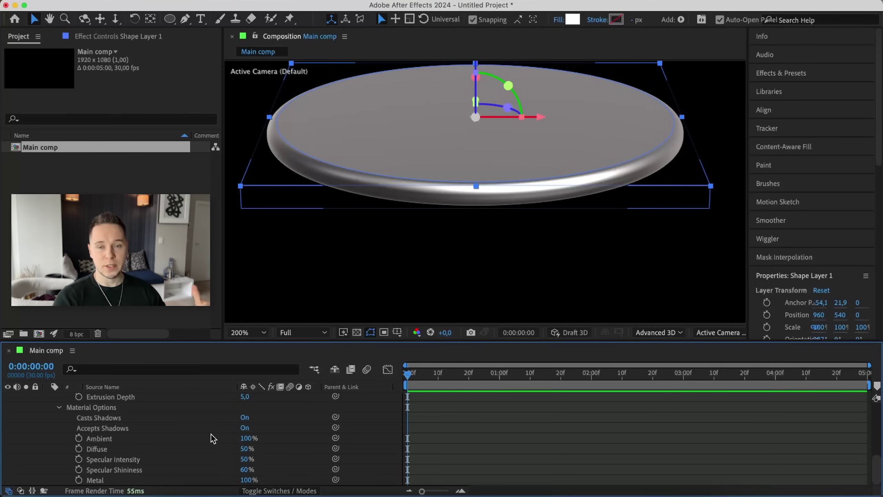
left_click_drag(246, 480, 169, 471)
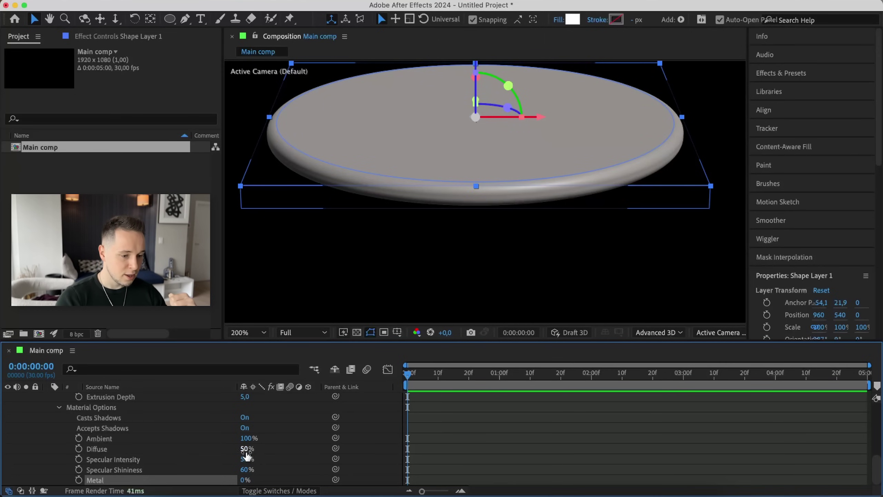
left_click_drag(245, 449, 328, 443)
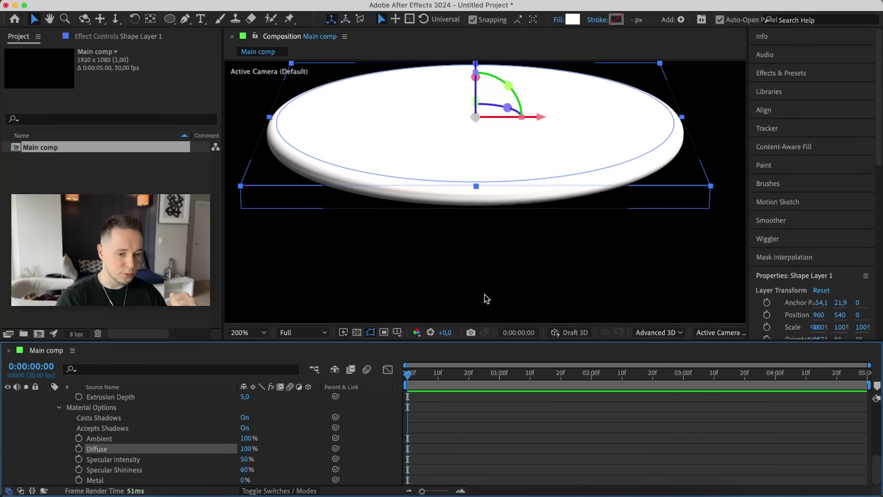
key("super+z")
key("super+z")
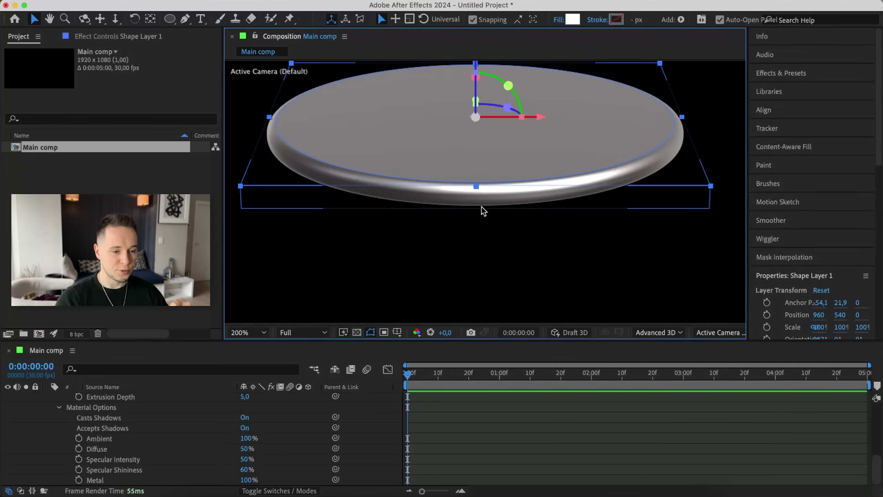
Step: Change the disc's fill colour from white to purple (#5C3EFF)
key("comma")
left_click(491, 239)
left_click(543, 157)
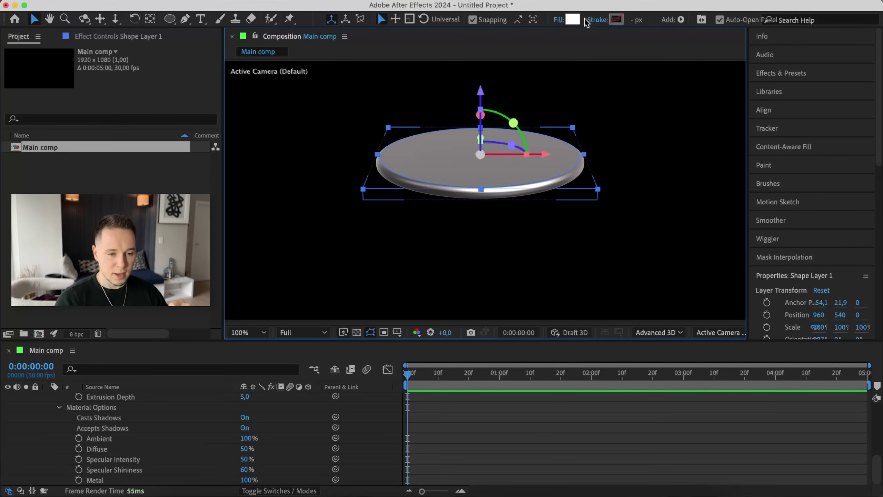
left_click(575, 23)
left_click_drag(219, 357, 232, 372)
left_click(346, 275)
left_click(135, 399)
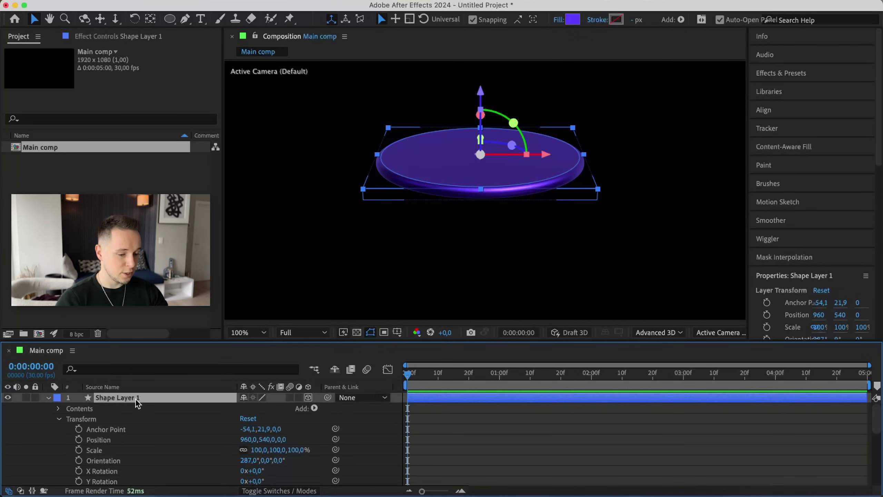
Step: Set the disc's Orientation to 0 so it faces the camera
key("r")
left_click(241, 410)
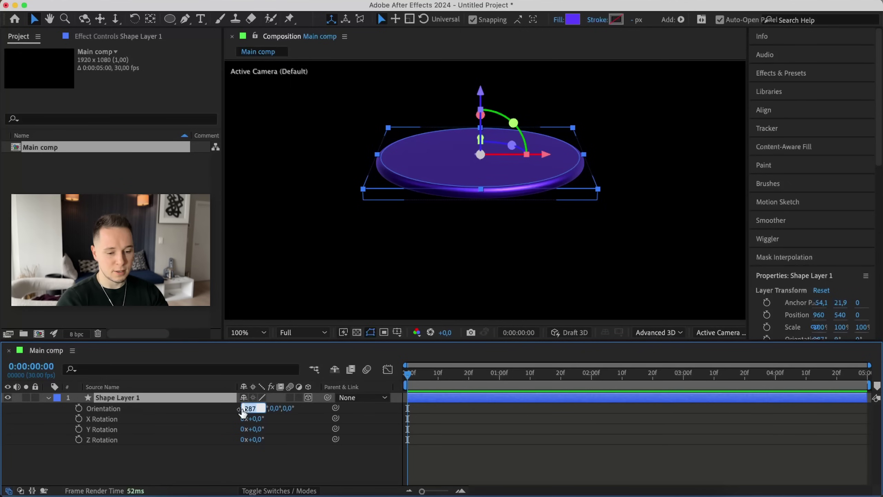
type("0")
key("Return")
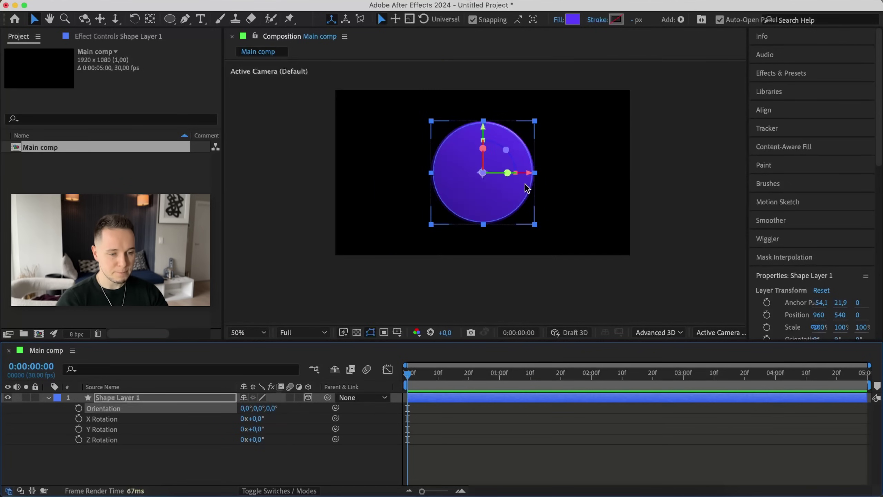
Step: Offset the Anchor Point Y to about -594 so the disc sits below its pivot
left_click(216, 396)
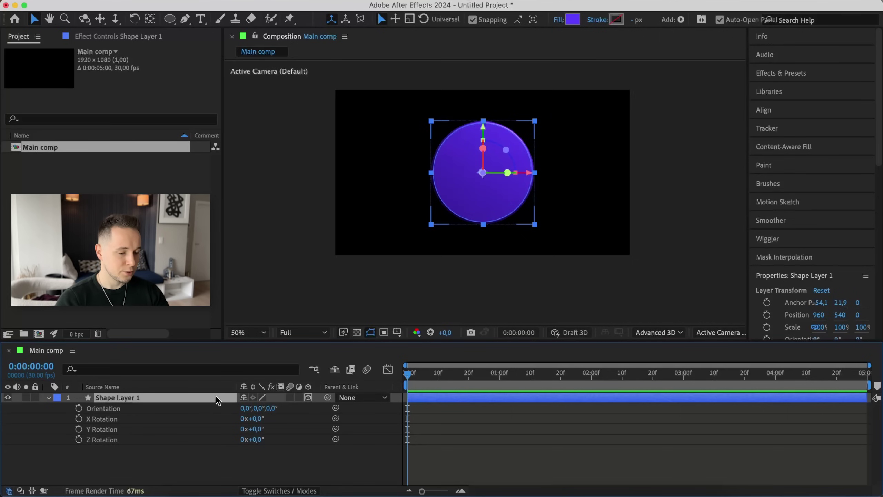
key("a")
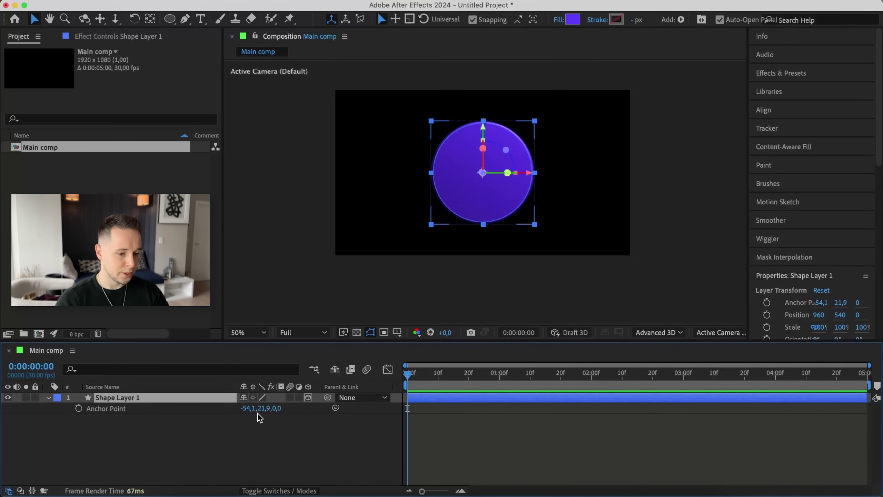
left_click_drag(251, 410, 181, 375)
key("super+z")
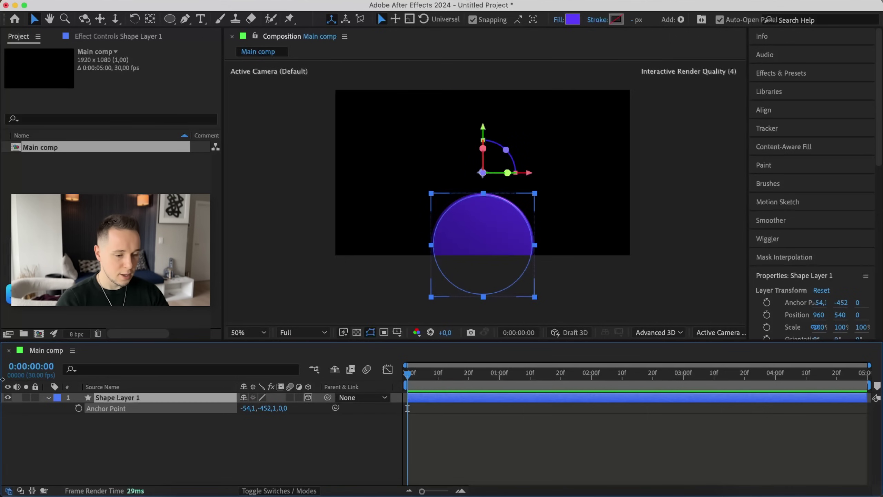
left_click_drag(270, 409, 205, 413)
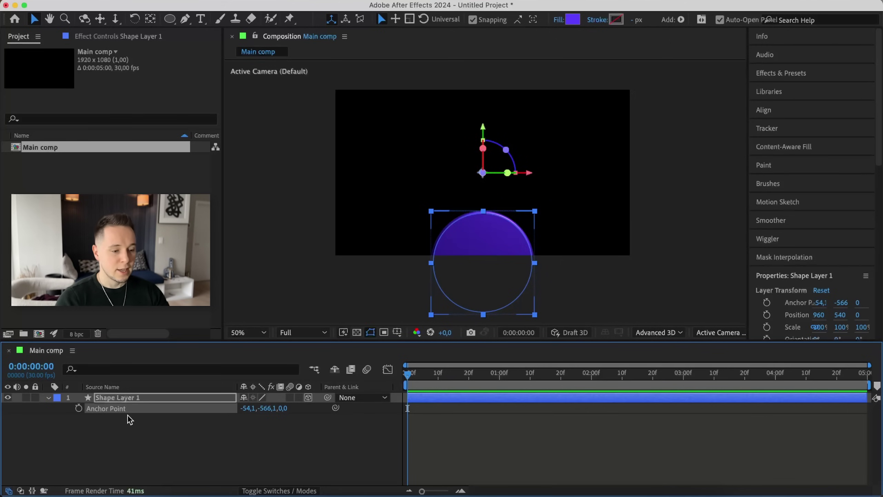
left_click(134, 400)
left_click_drag(266, 410, 251, 407)
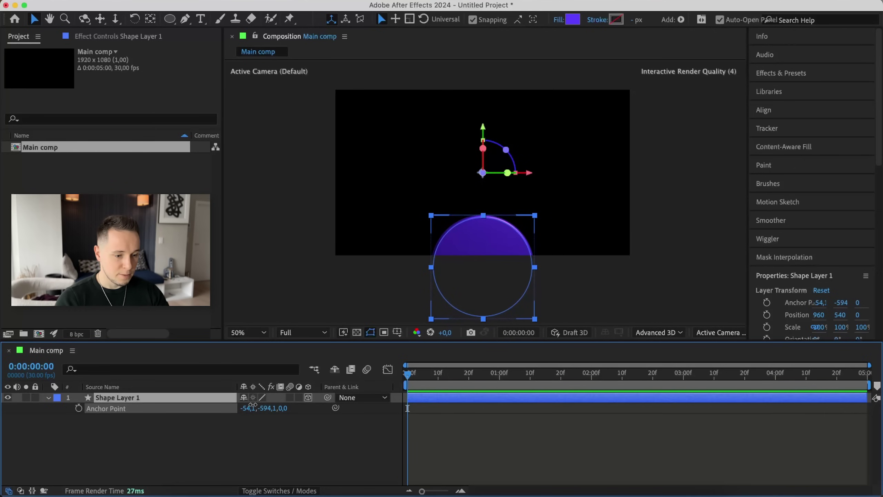
Step: Fine-tune Anchor Point Y to -598.1, then duplicate the disc and give the copy X Rotation 10°
left_click_drag(253, 405, 252, 405)
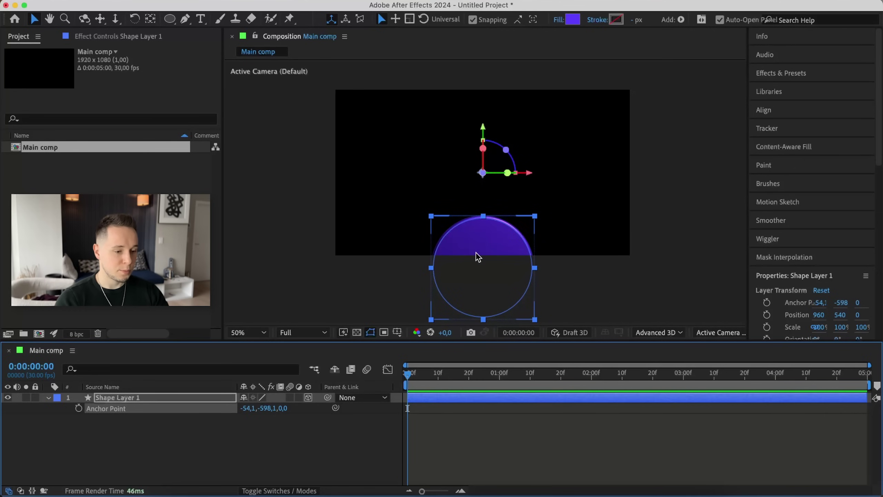
key("a")
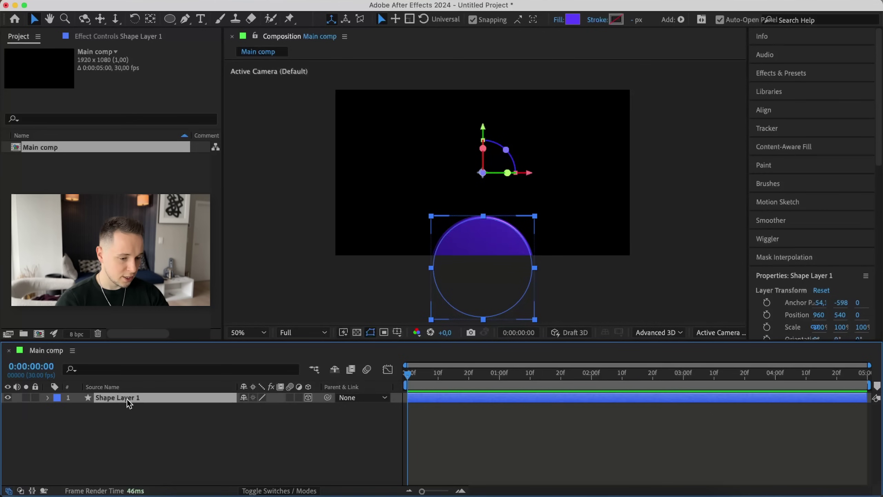
key("super+d")
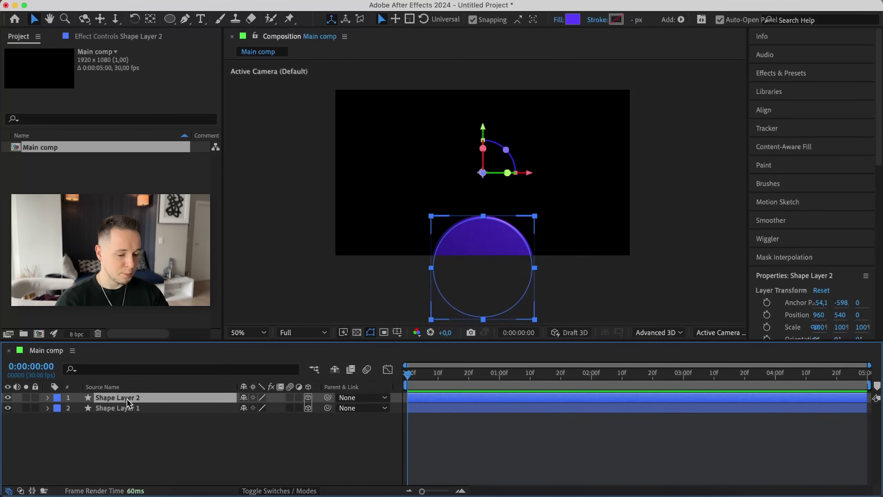
key("r")
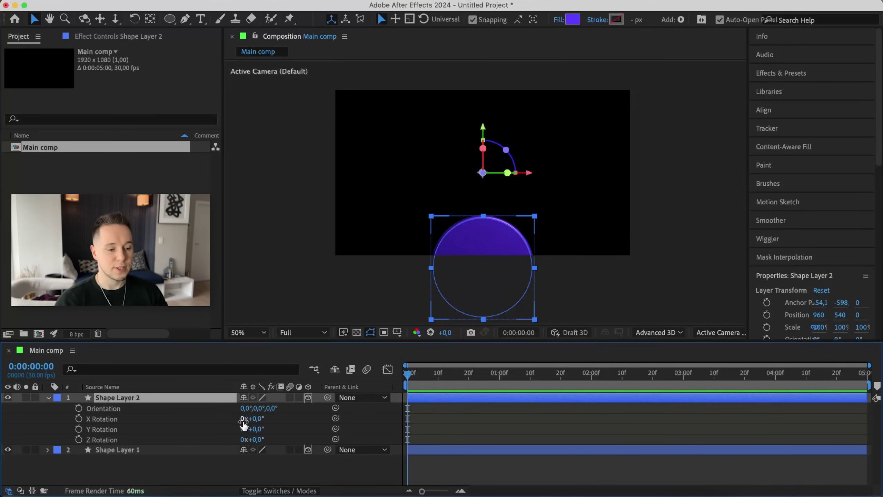
left_click_drag(258, 423, 220, 379)
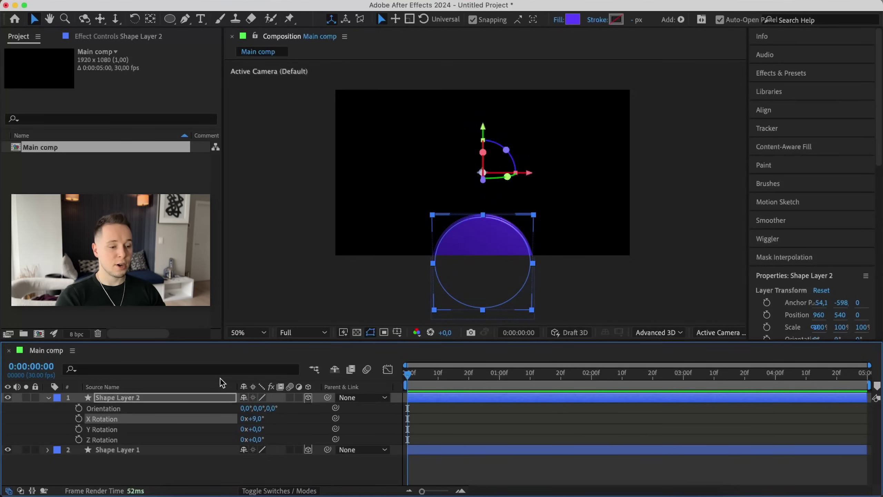
left_click(259, 419)
type("1")
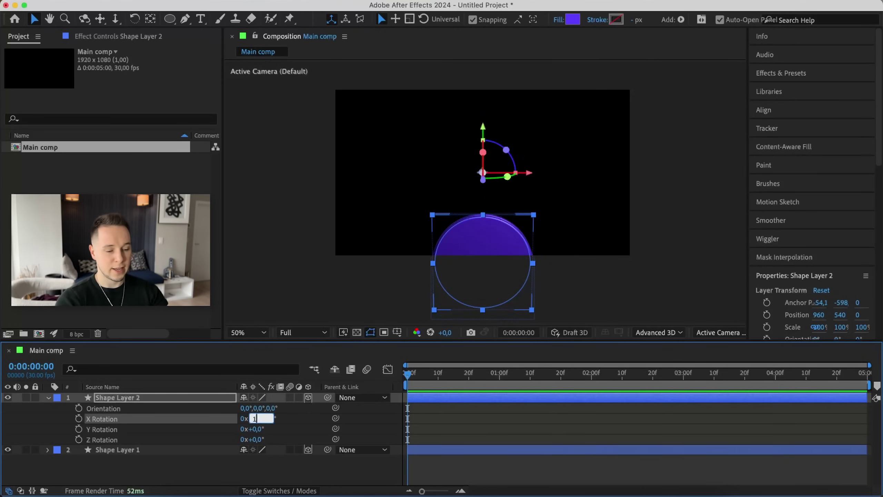
type("0")
key("Return")
Step: Duplicate three more discs with X Rotations of 20°, 30° and 40°
key("ctrl+d")
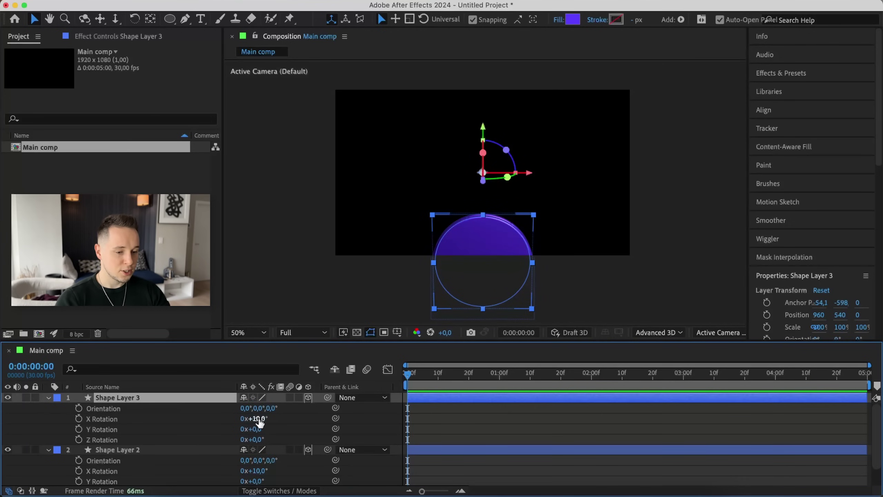
left_click(259, 419)
type("20")
key("Return")
key("ctrl+d")
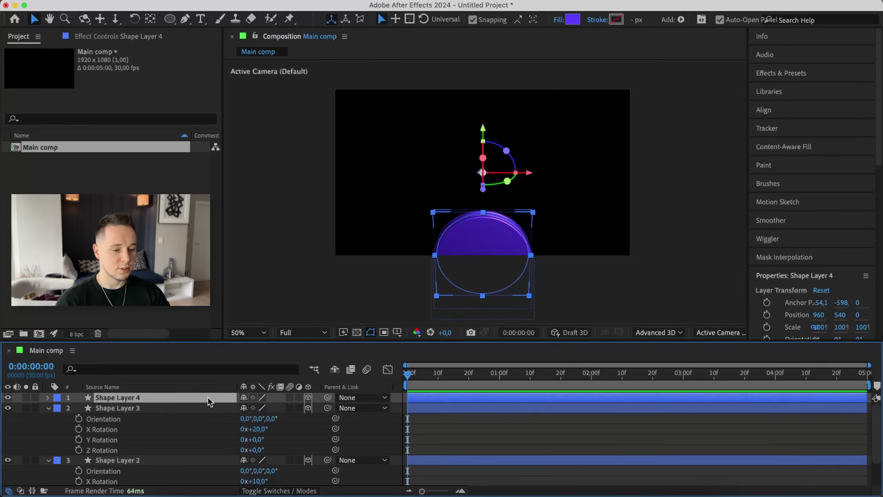
left_click(259, 419)
key("Return")
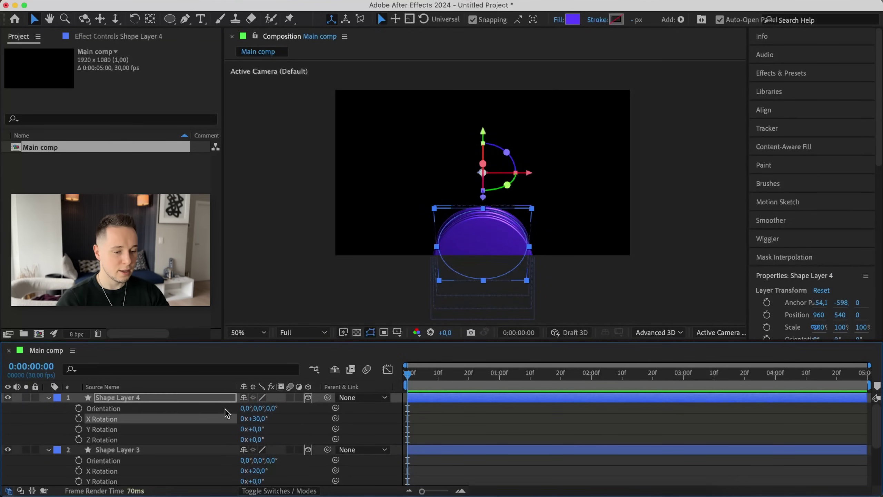
key("ctrl+d")
left_click(258, 419)
type("40")
key("Return")
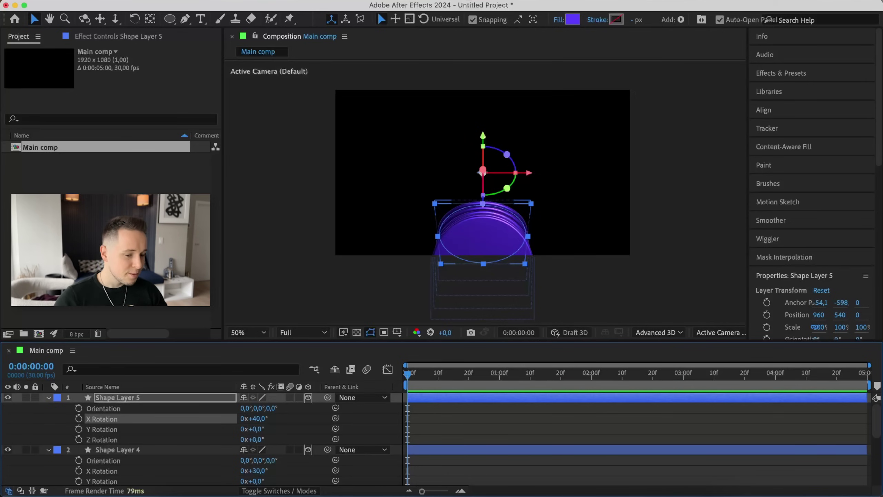
left_click(156, 397)
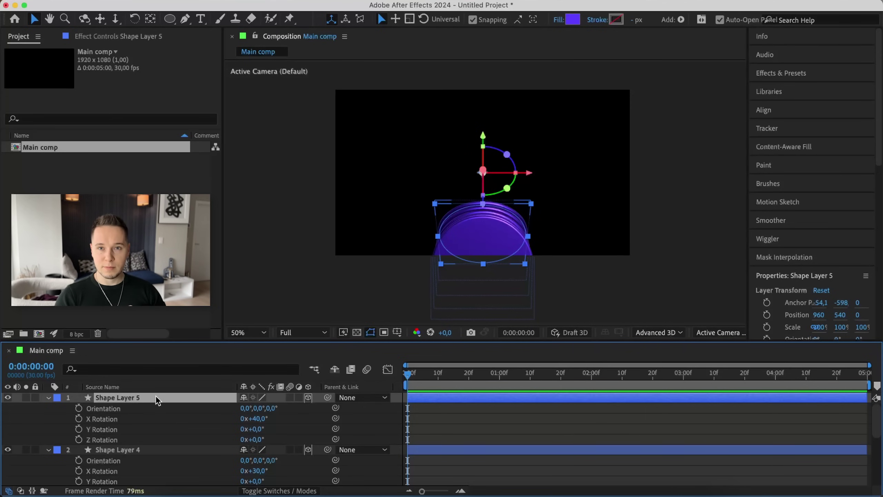
Step: Duplicate the disc layers up to Shape Layer 36 to complete the ring
key("super+d")
key("super+d")
key("super+d")
key("super+d")
key("super+d")
key("super+d")
key("super+d")
key("super+d")
key("super+d")
key("super+d")
key("super+d")
key("super+d")
key("super+d")
key("super+d")
key("super+d")
key("super+d")
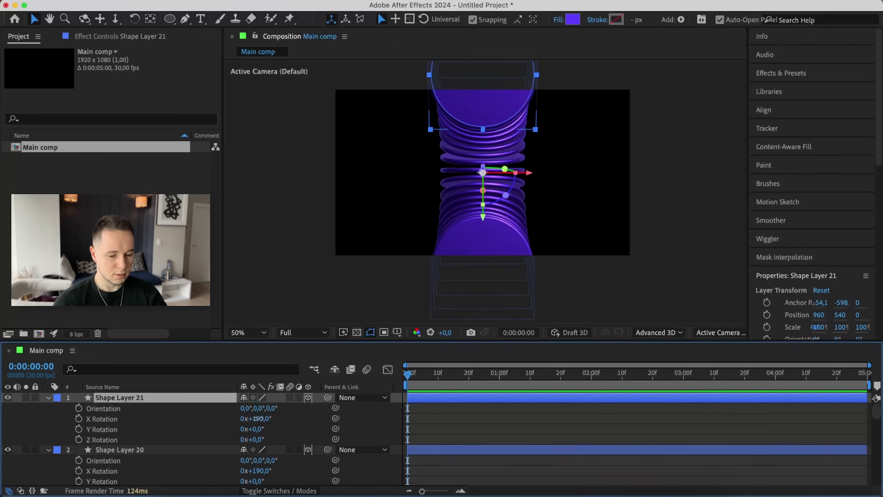
key("super+d")
key("super+d")
key("super+d")
key("super+d")
key("super+d")
key("super+d")
key("super+d")
key("super+d")
key("super+d")
key("super+d")
key("super+d")
key("super+d")
key("super+d")
key("super+d")
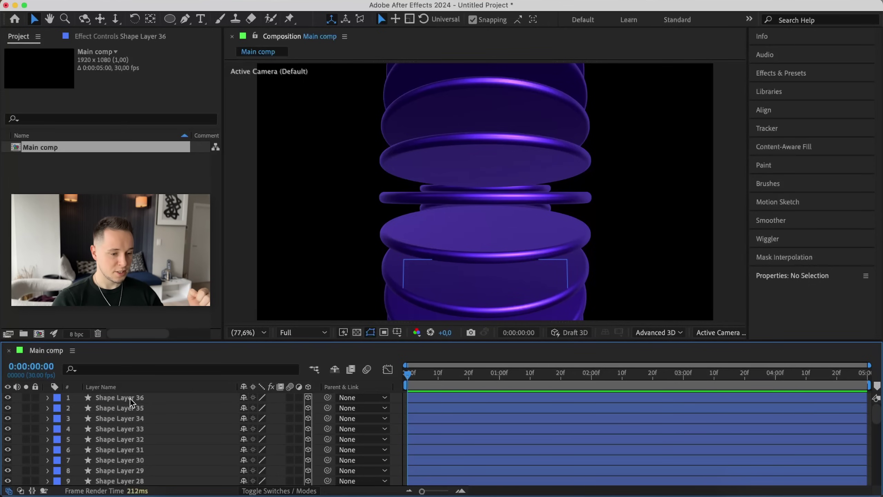
left_click(130, 398)
left_click(309, 257)
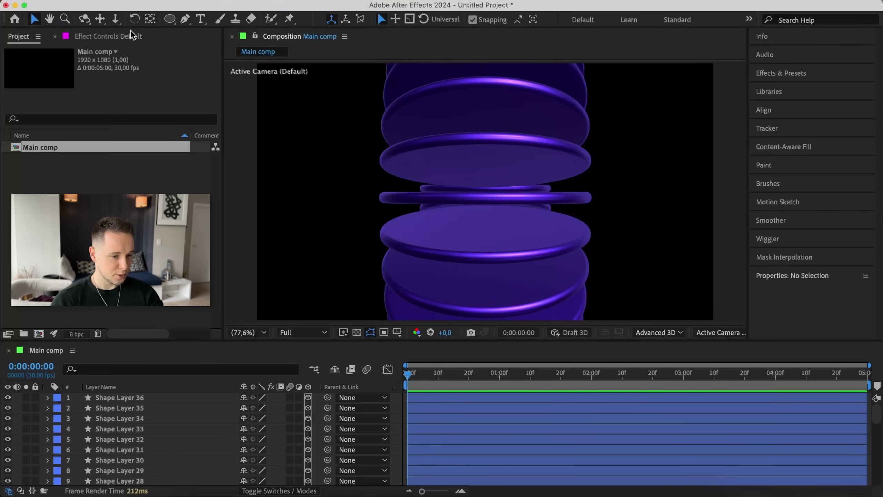
Step: Inspect the ring with the Orbit and Dolly camera tools, then reset the default camera
left_click(85, 20)
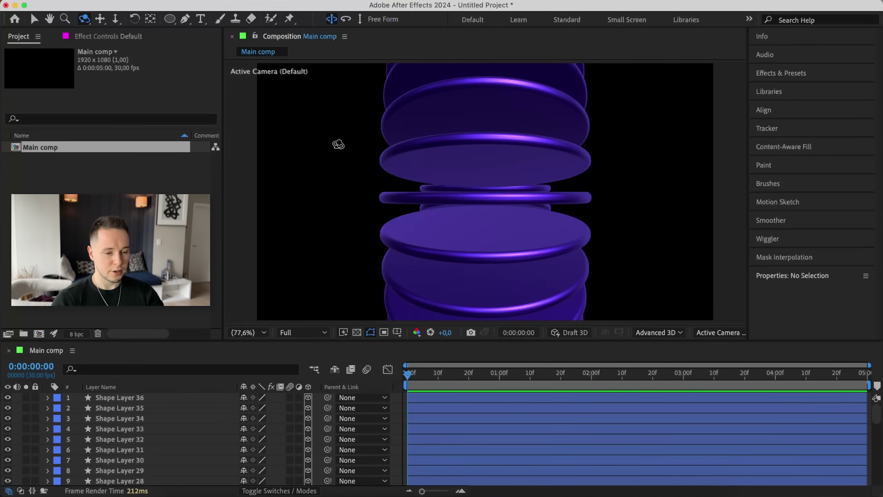
left_click_drag(339, 142, 357, 135)
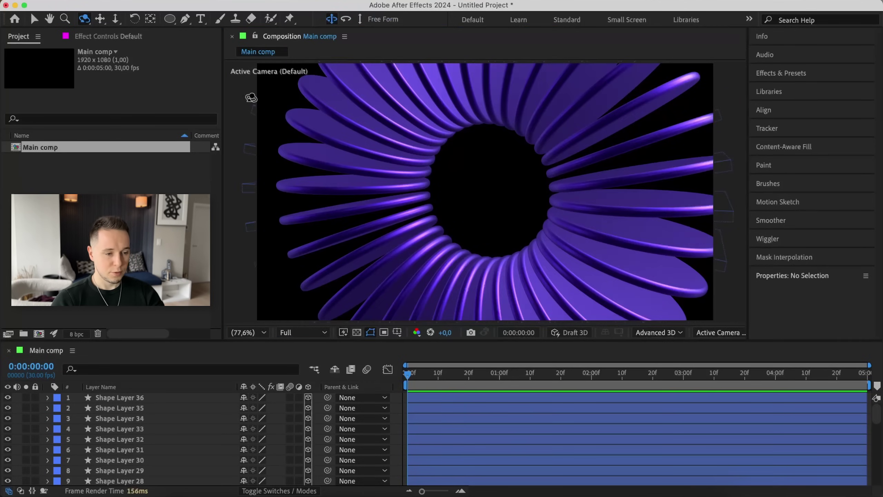
left_click(115, 18)
left_click_drag(489, 211, 472, 392)
key("c")
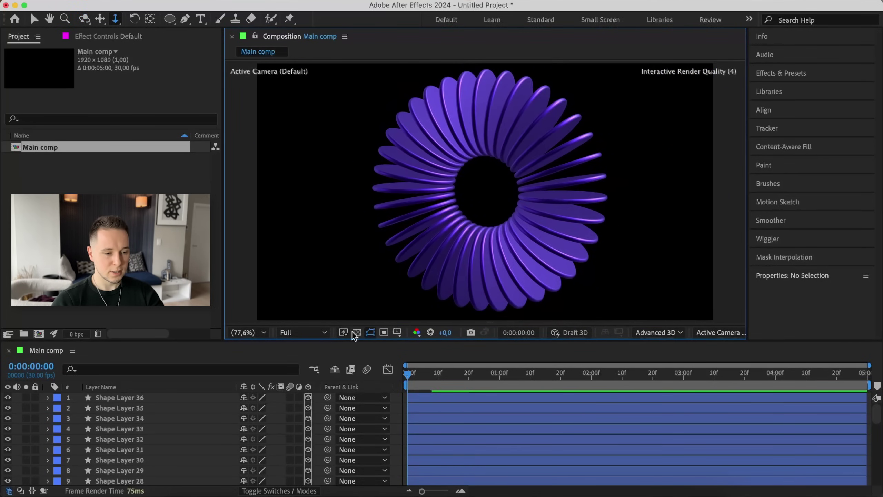
left_click_drag(435, 201, 492, 203)
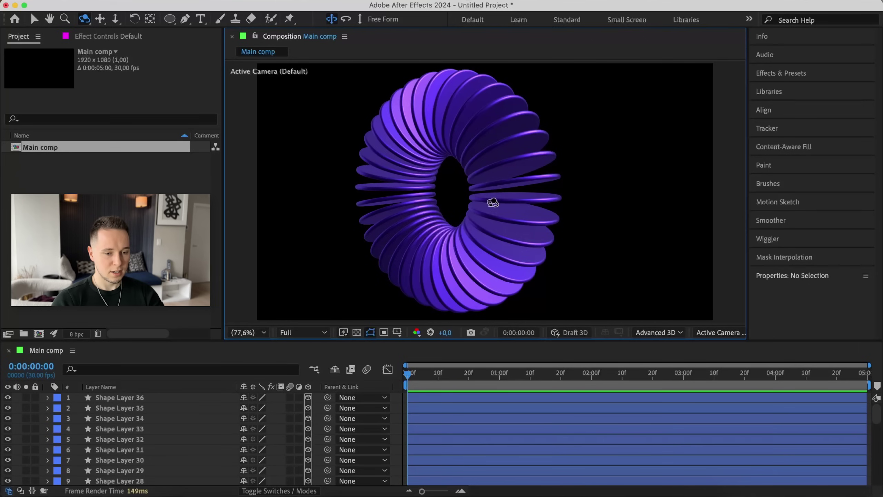
left_click(729, 334)
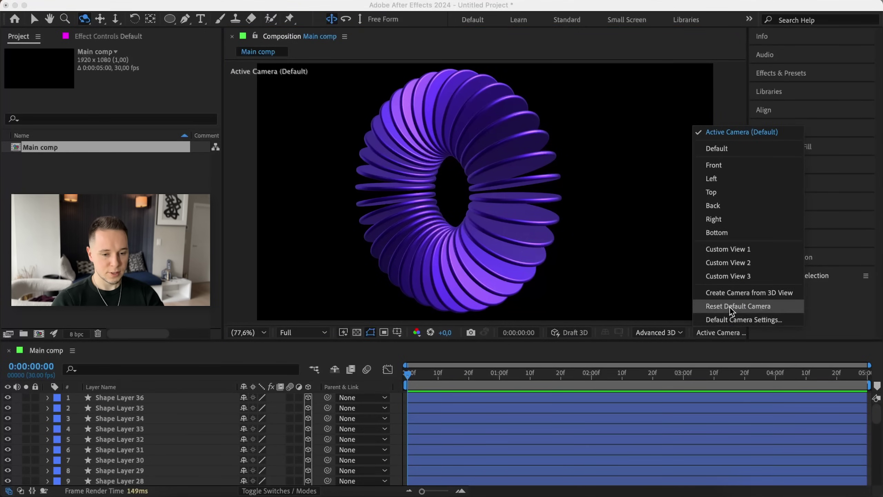
left_click(731, 306)
left_click(35, 18)
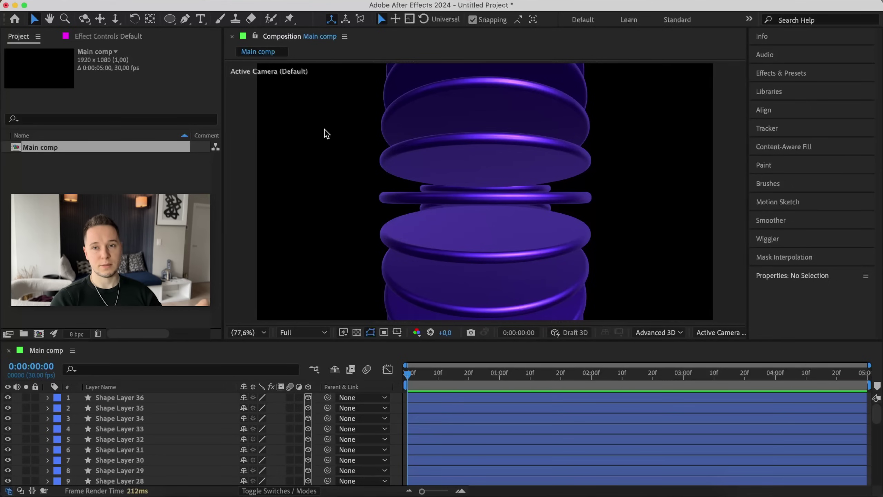
Step: Add a Point light at 100% intensity and drag it left to position 221, 460, -666
right_click(229, 174)
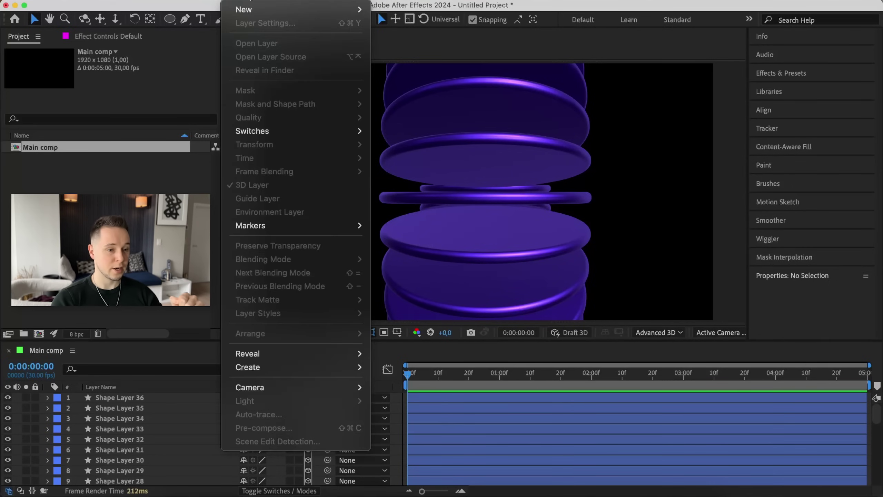
mouse_move(247, 8)
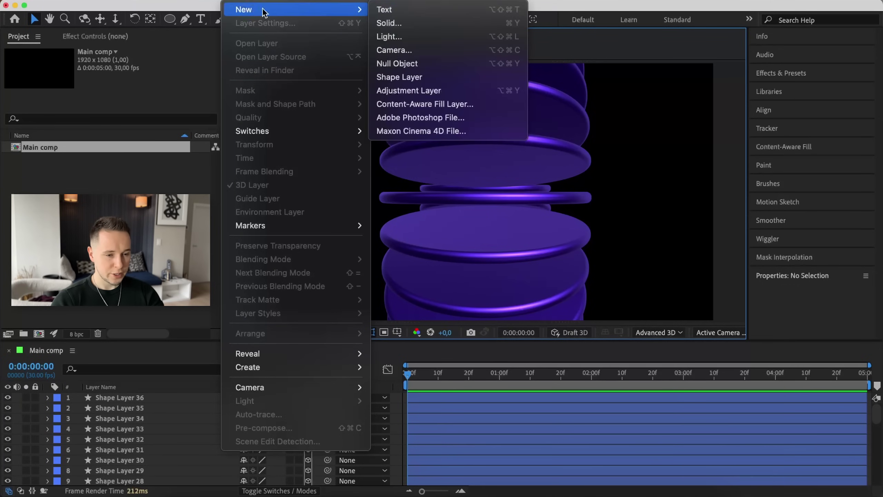
left_click(449, 35)
left_click(186, 138)
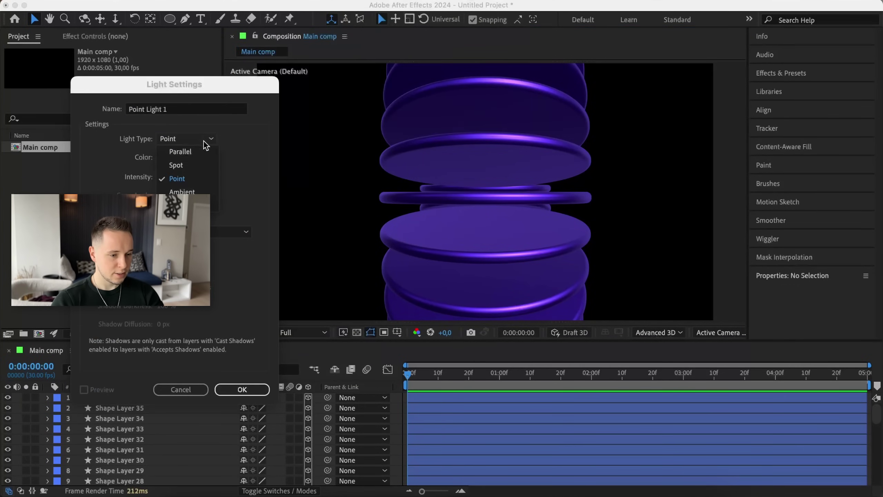
left_click(182, 176)
left_click(163, 176)
type("100")
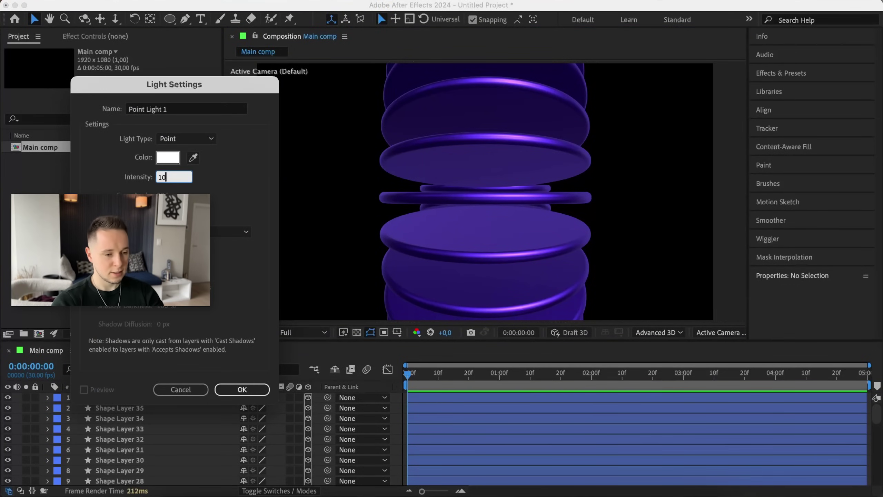
left_click(242, 389)
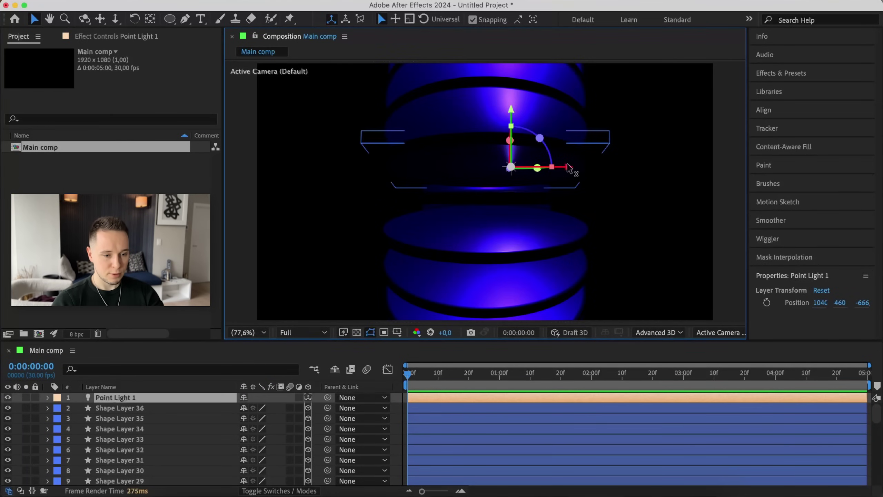
left_click_drag(568, 167, 297, 167)
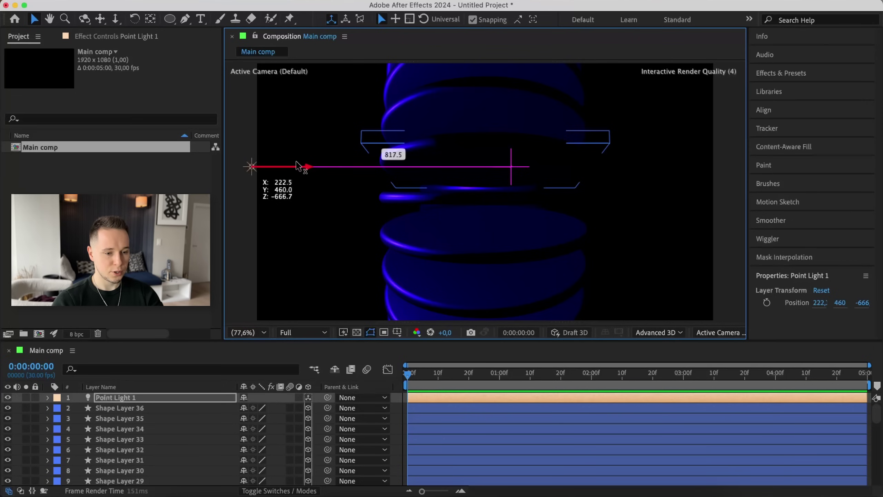
key("comma")
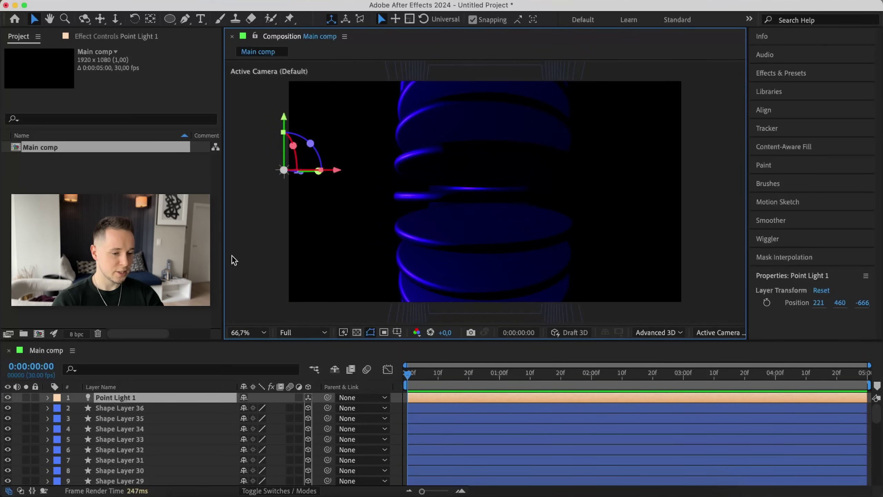
Step: Add a new light layer with Light Type set to Environment
left_click(262, 221)
right_click(226, 195)
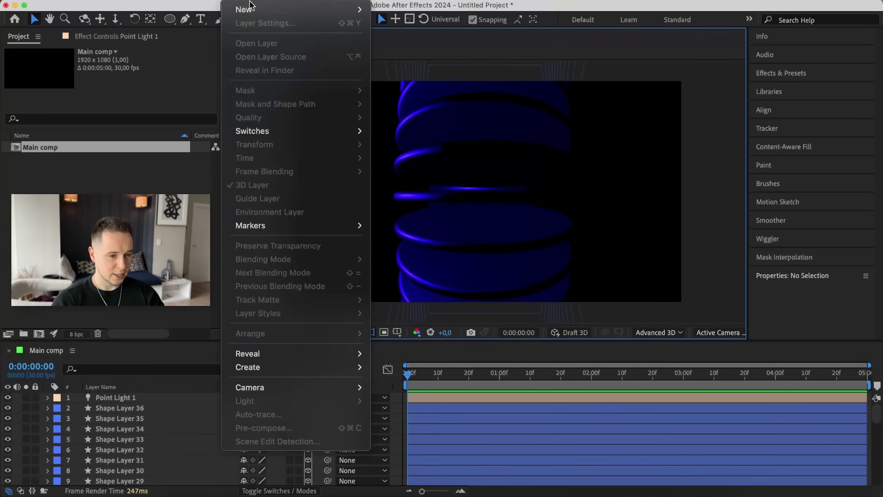
mouse_move(264, 10)
left_click(410, 38)
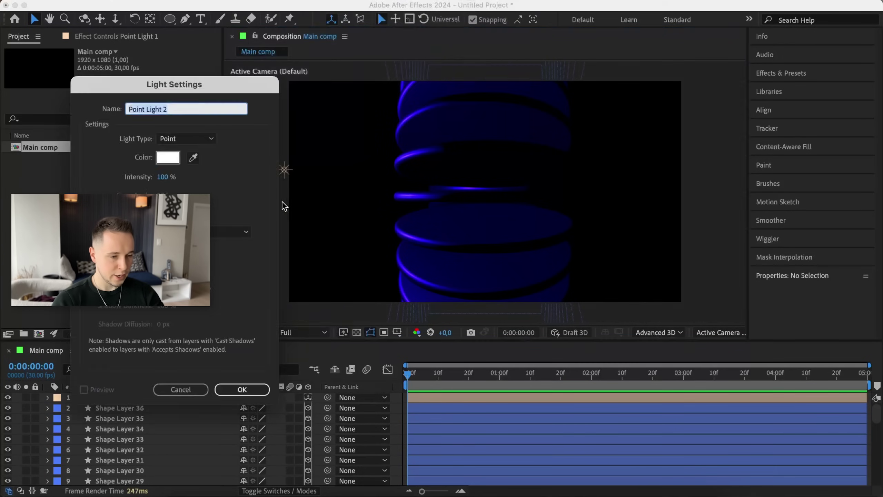
left_click(186, 138)
left_click(186, 207)
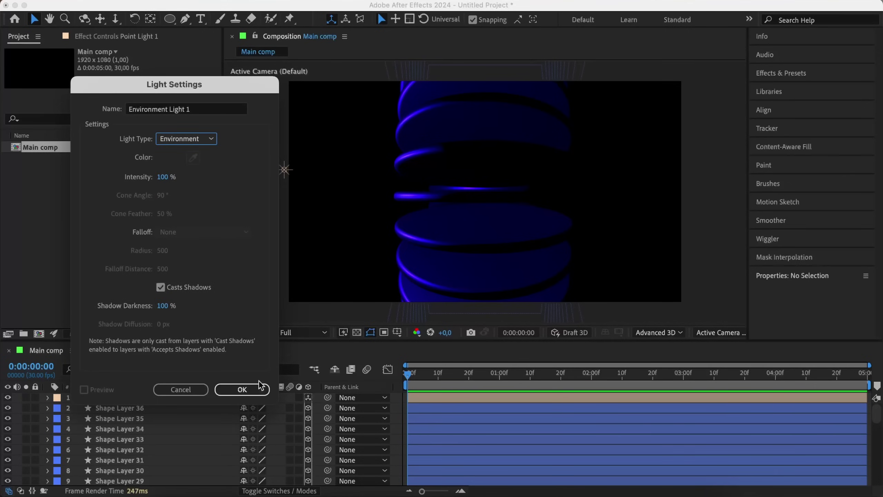
left_click(244, 390)
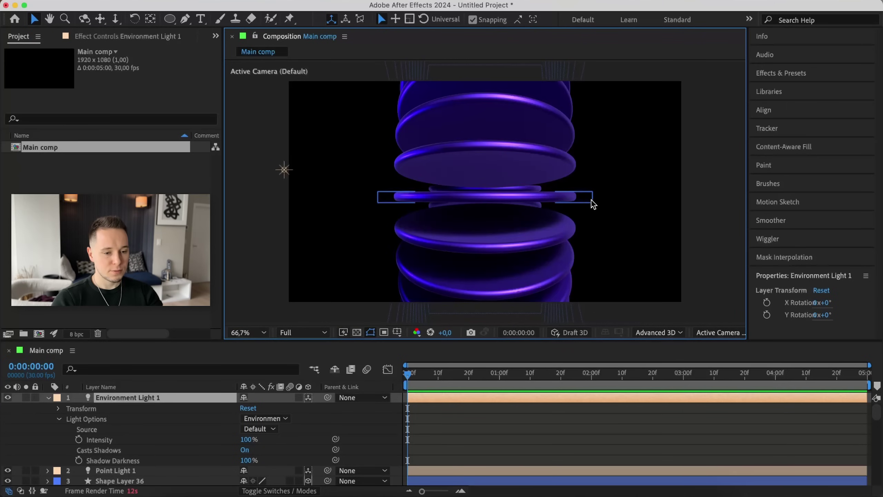
Step: Set Environment Light 1's intensity to 50%
key("comma")
key("comma")
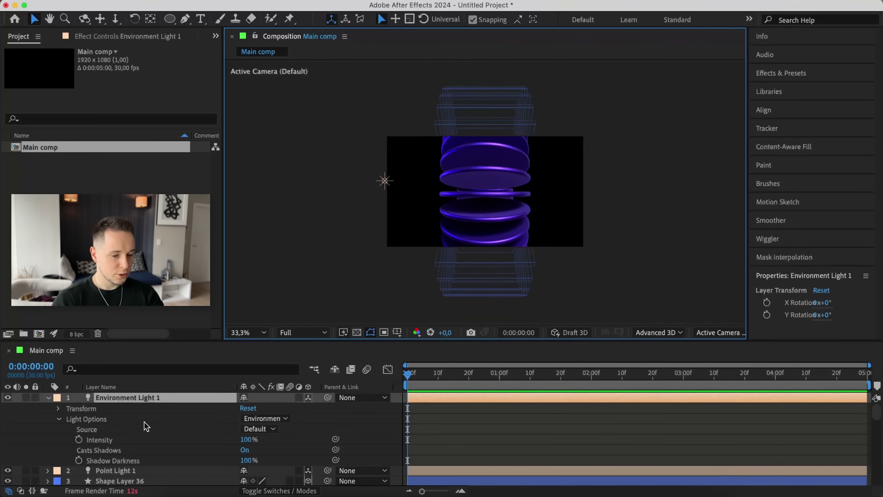
left_click(249, 439)
type("50")
key("Return")
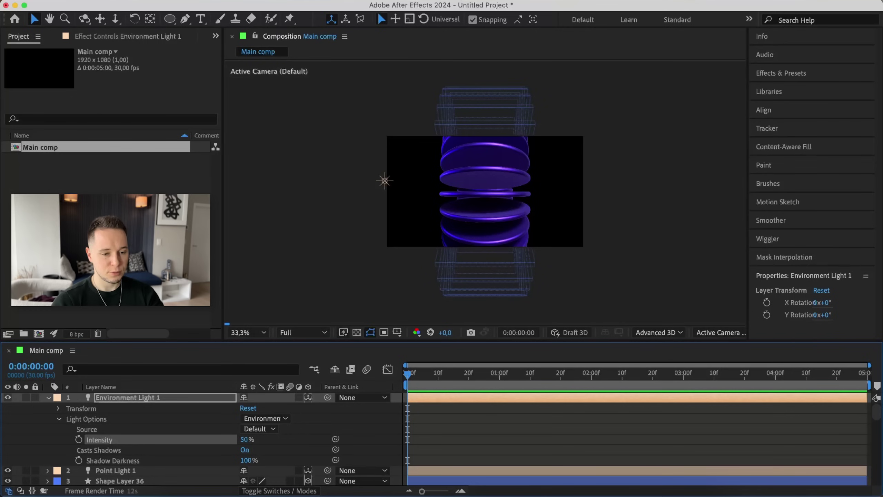
Step: Set the viewer resolution to Quarter and zoom back to 66.7%
left_click(296, 335)
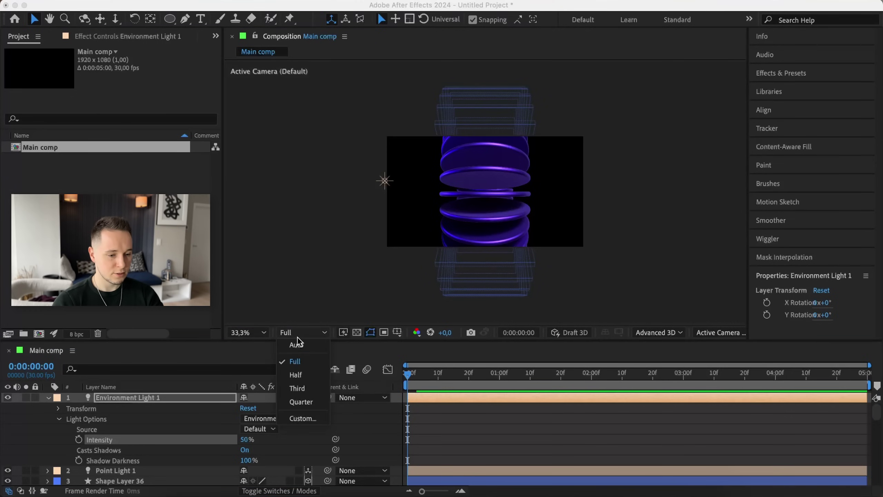
left_click(303, 402)
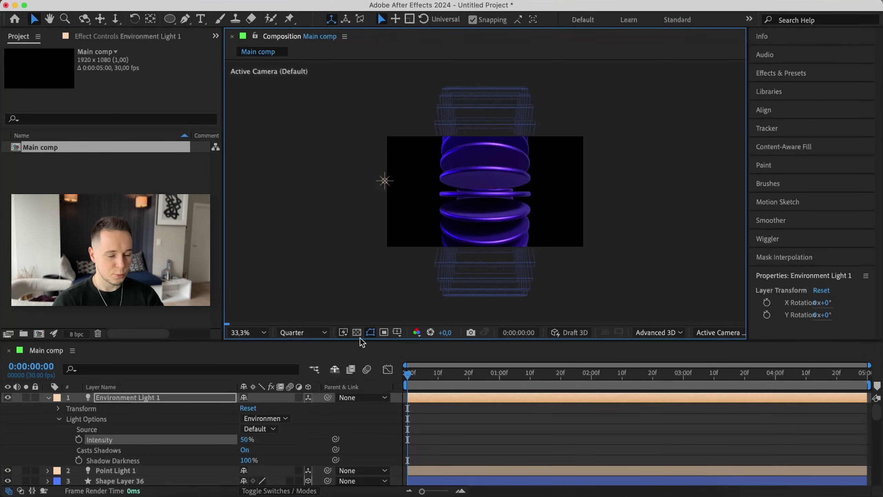
key("period")
key("period")
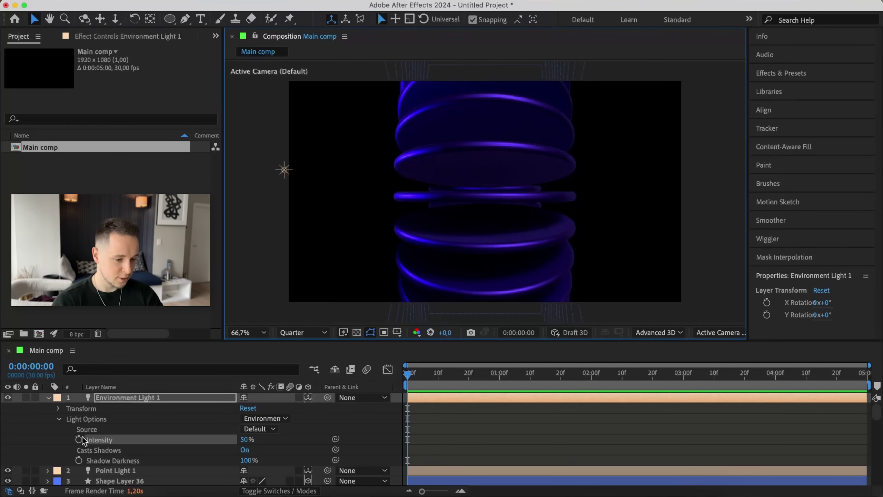
key("u")
left_click(323, 211)
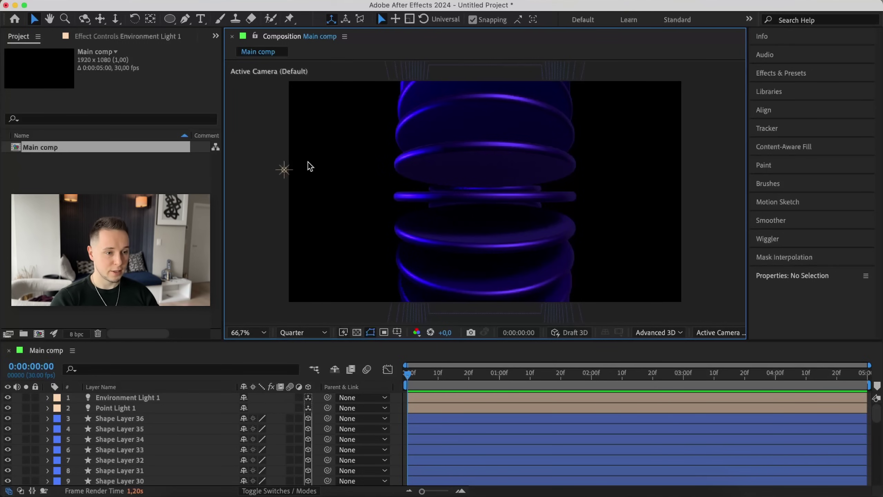
Step: Add a 3D Null Object and place it below the two lights
left_click(230, 0)
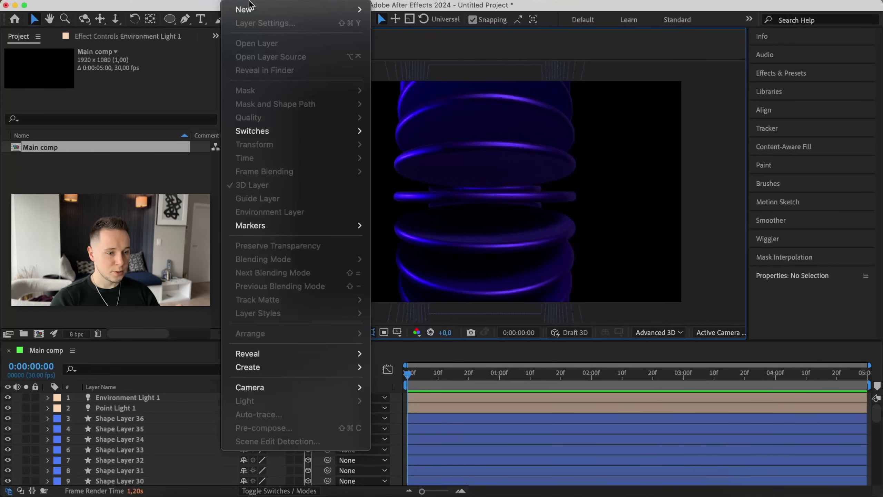
mouse_move(250, 10)
left_click(427, 62)
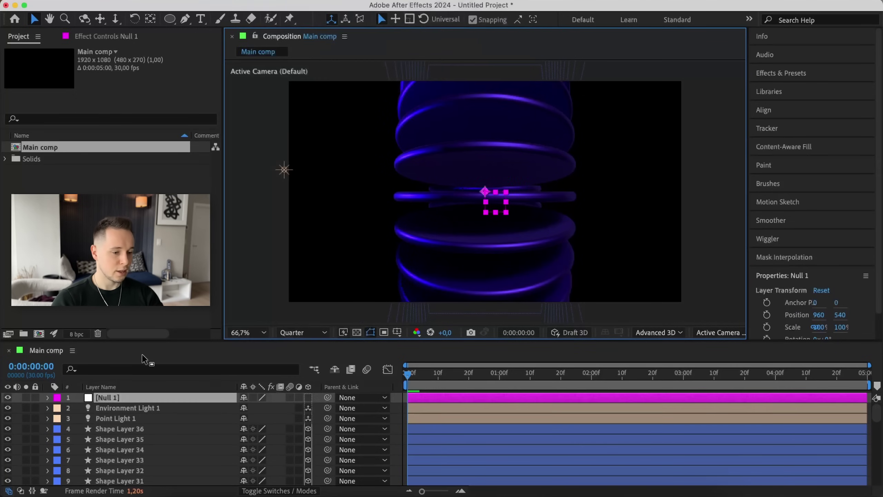
left_click(309, 397)
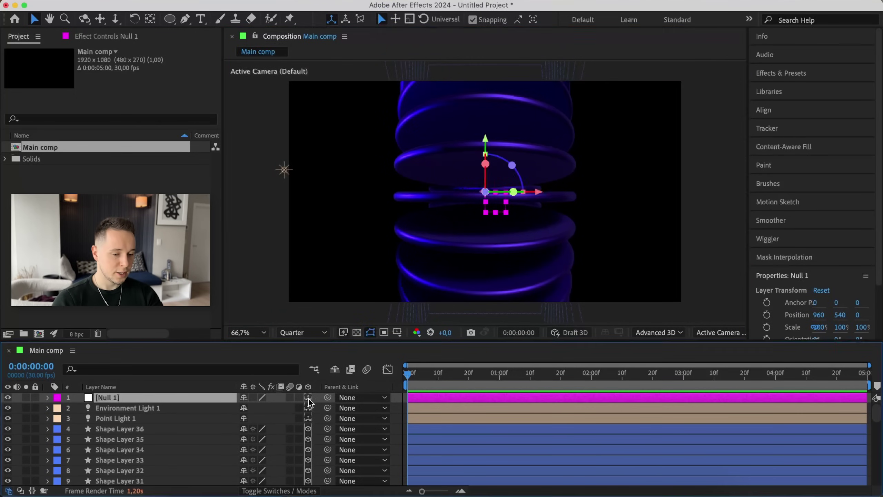
left_click_drag(179, 398, 176, 421)
Step: Select all blue-labelled disc layers and parent them to Null 1
left_click(123, 428)
left_click(121, 419)
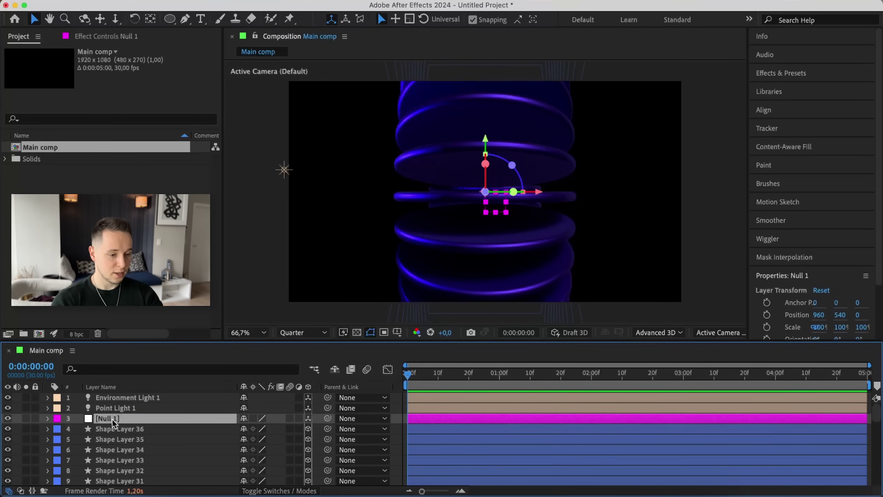
left_click(99, 428)
left_click(57, 429)
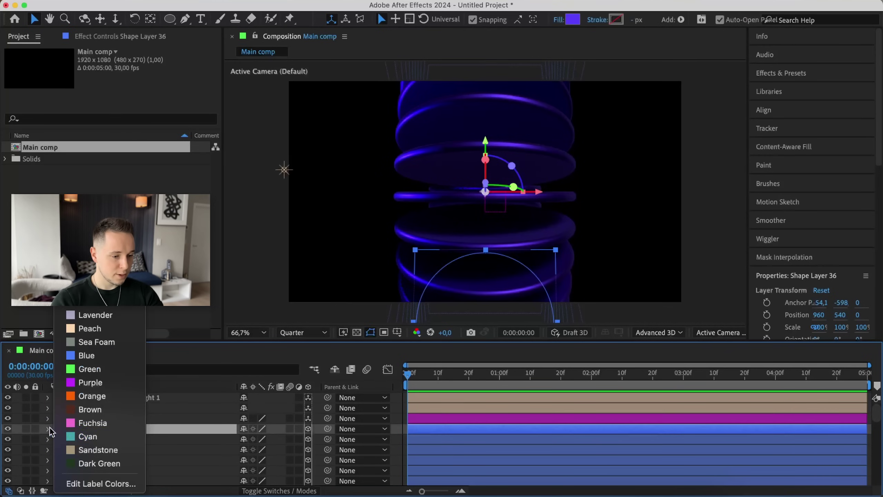
left_click(50, 427)
left_click(52, 428)
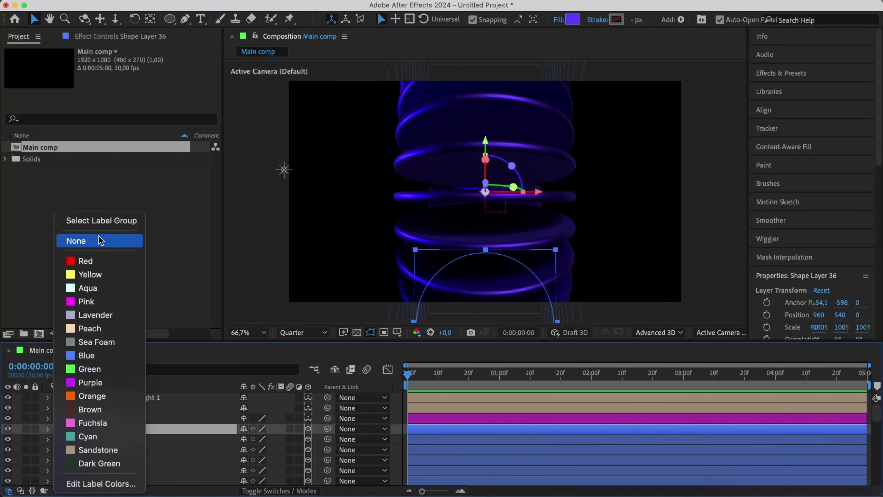
left_click(132, 220)
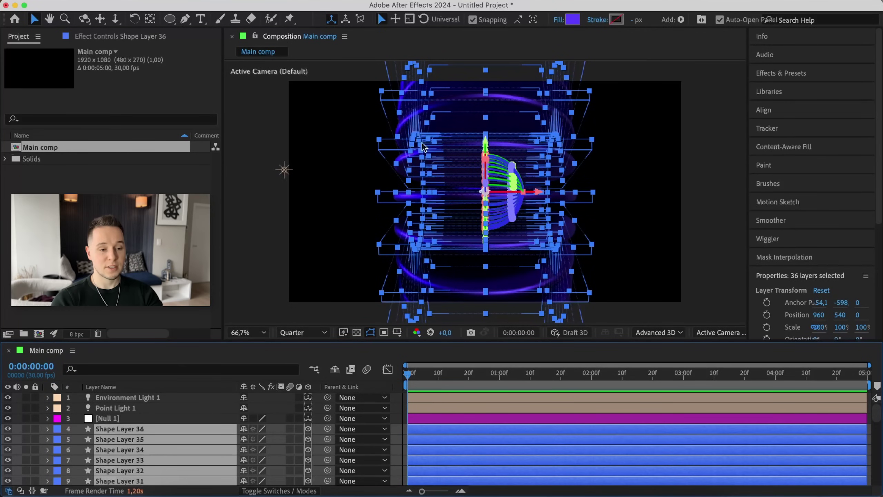
left_click_drag(328, 428, 120, 418)
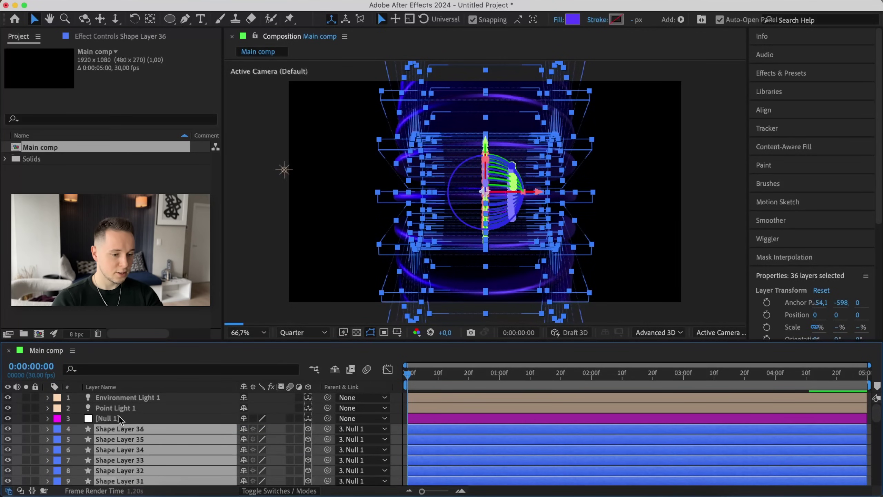
Step: Scale Null 1 down from 72% to 52%
left_click(115, 418)
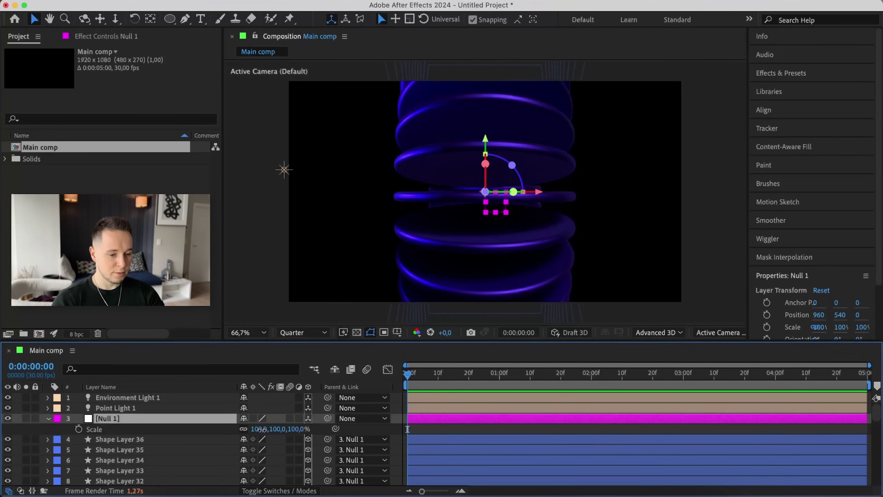
key("s")
left_click_drag(245, 429, 234, 430)
left_click(216, 420)
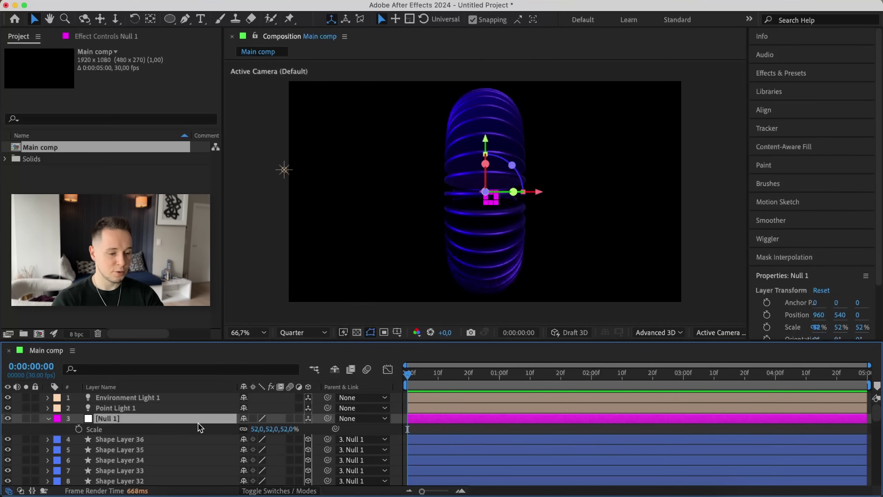
Step: Set Null 1's orientation to 339°, 327°, 9°, trying X Rotation then resetting it to 0
key("r")
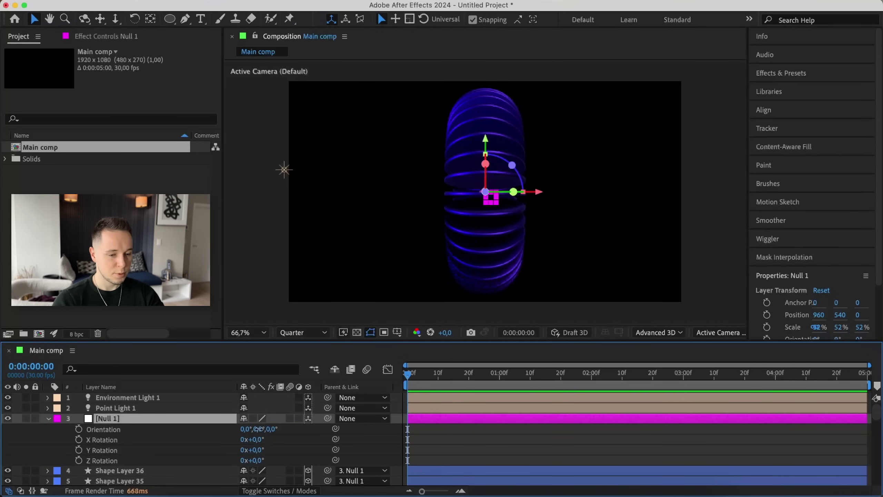
left_click_drag(258, 429, 290, 429)
left_click(310, 229)
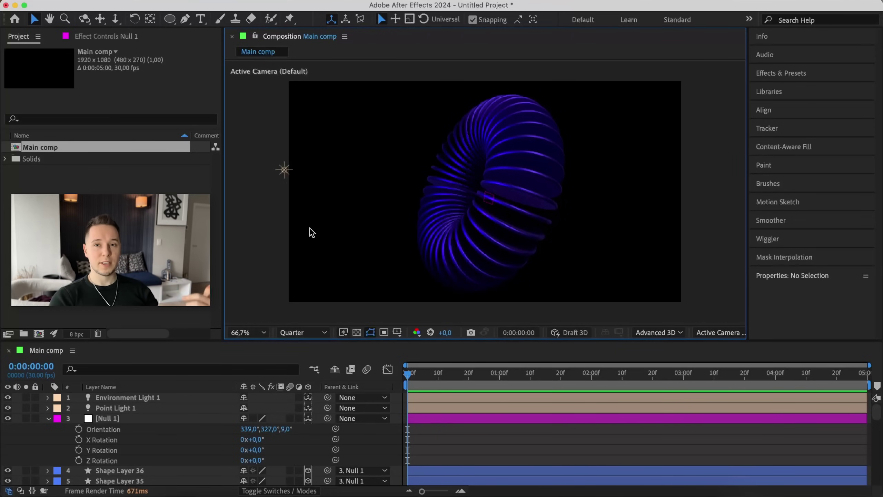
left_click_drag(263, 440, 273, 420)
left_click(260, 440)
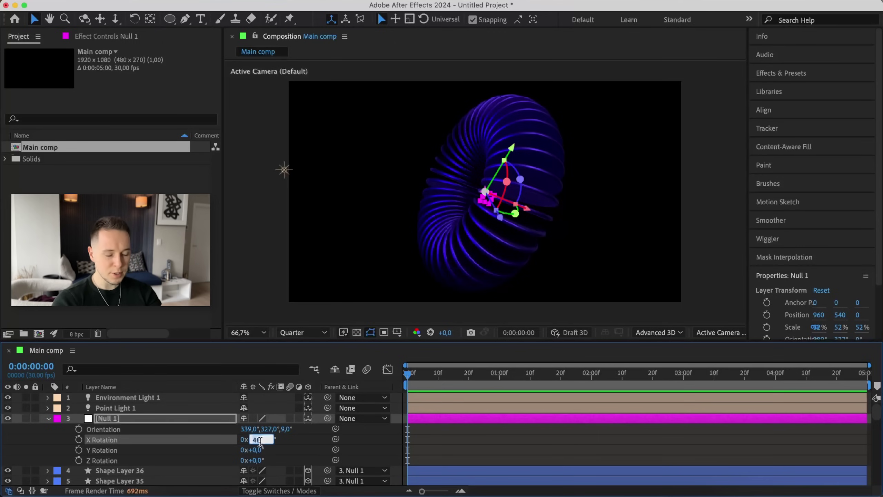
key("Return")
left_click(128, 418)
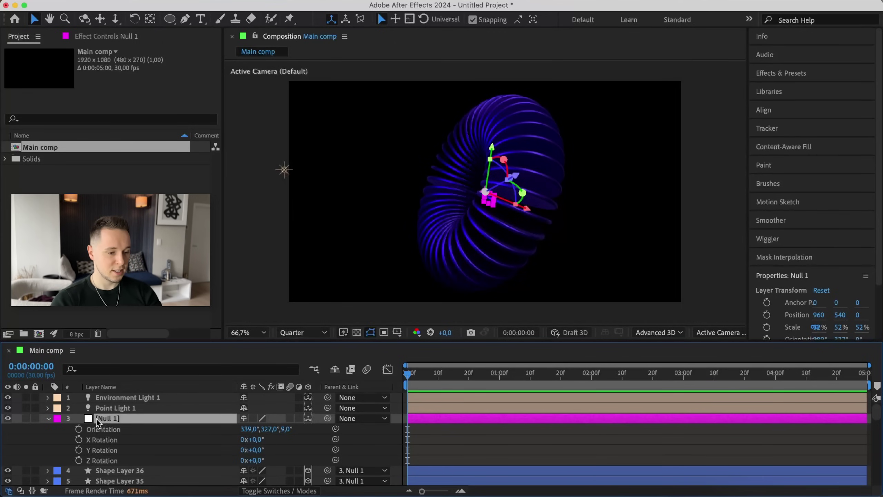
Step: Give Null 1's X Rotation the expression time*20 and scrub to watch it spin
left_click(78, 439, "alt")
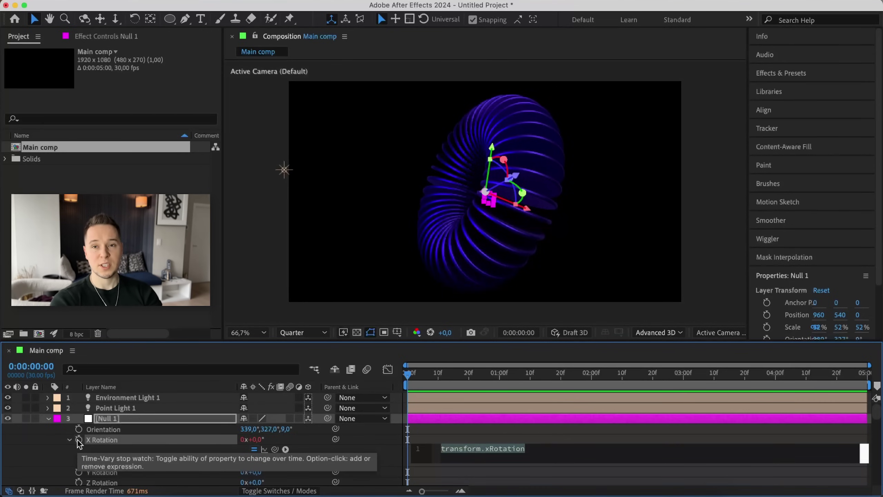
key("BackSpace")
type("time")
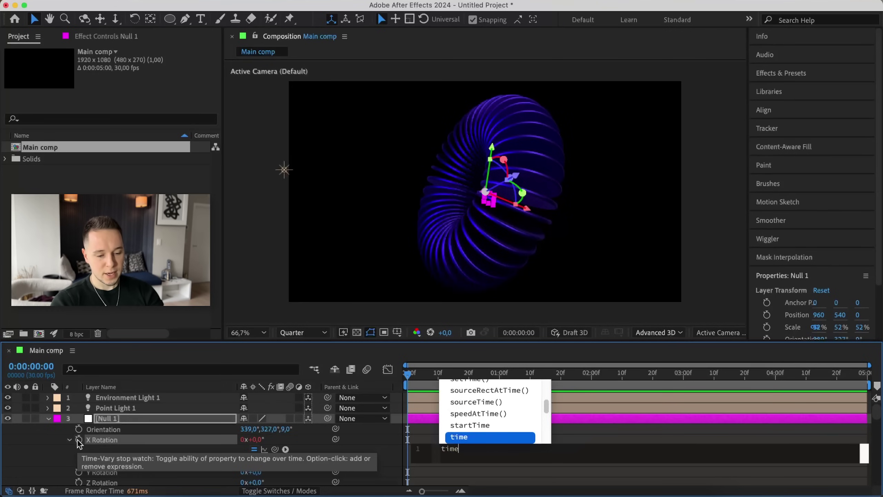
type("*")
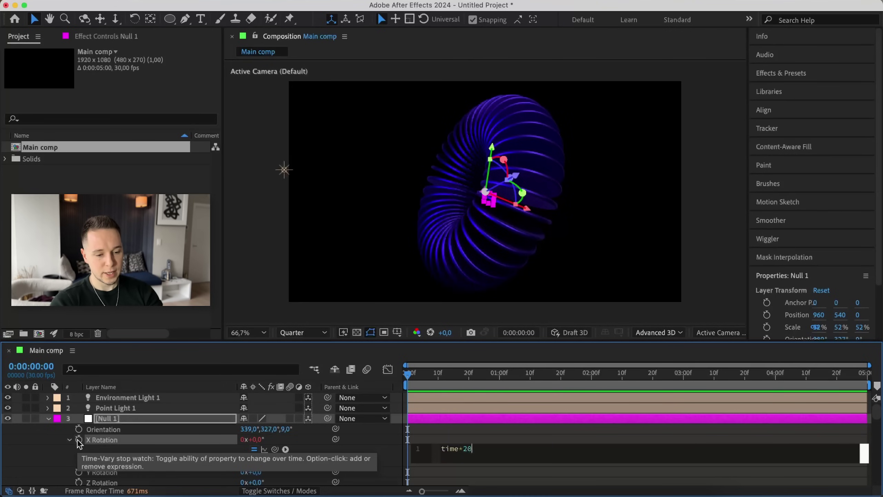
left_click(520, 432)
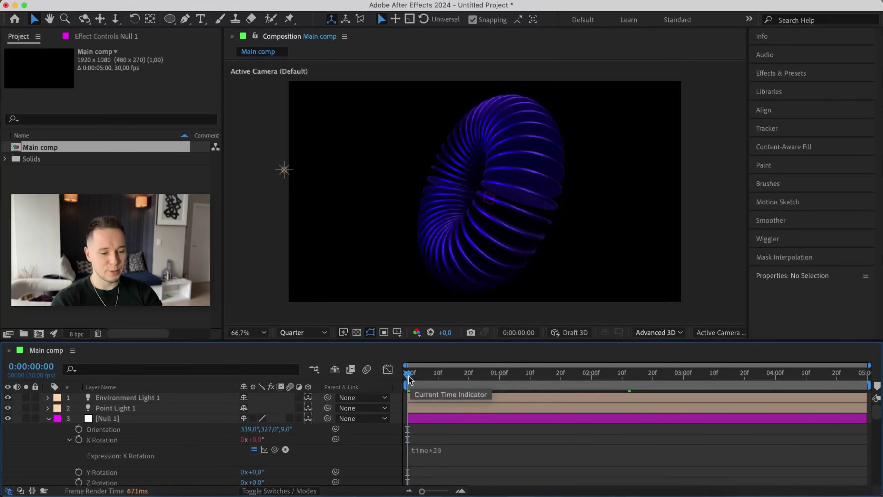
left_click_drag(417, 381, 441, 379)
left_click(483, 452)
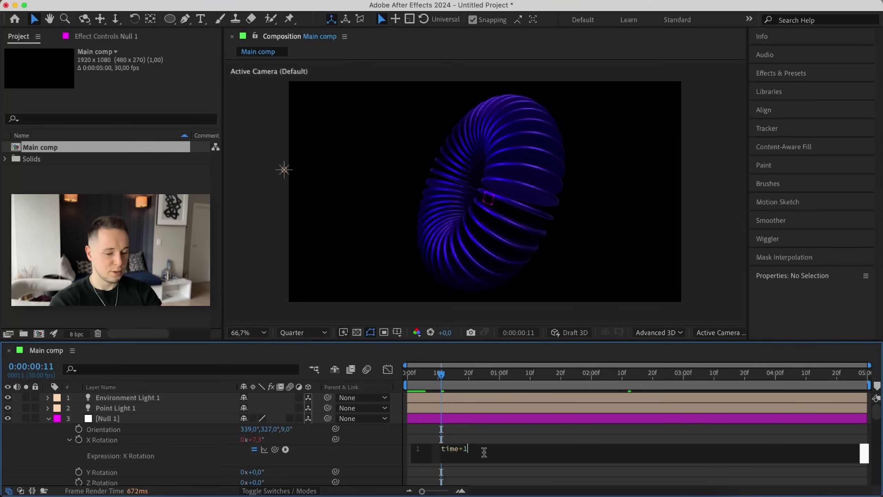
left_click(481, 420)
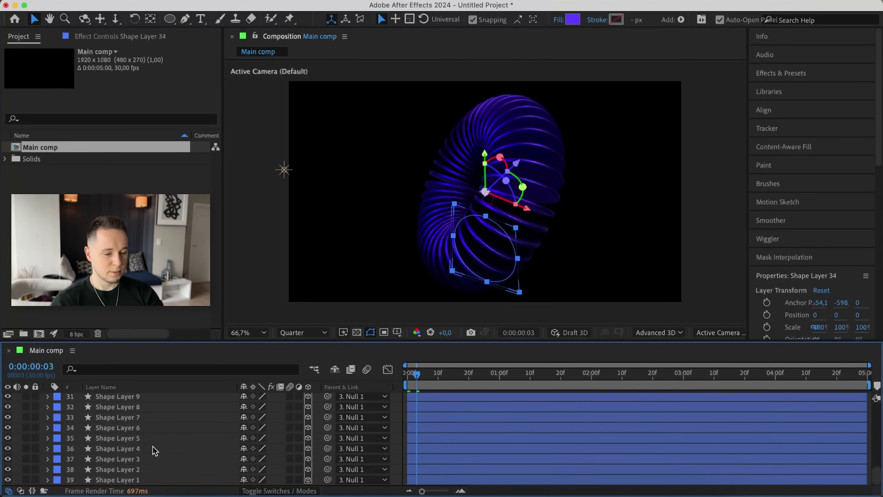
Step: Hide Shape Layers 34 through 1, leaving only layers 35 and 36 visible
left_click(138, 481, "shift")
left_click(7, 480)
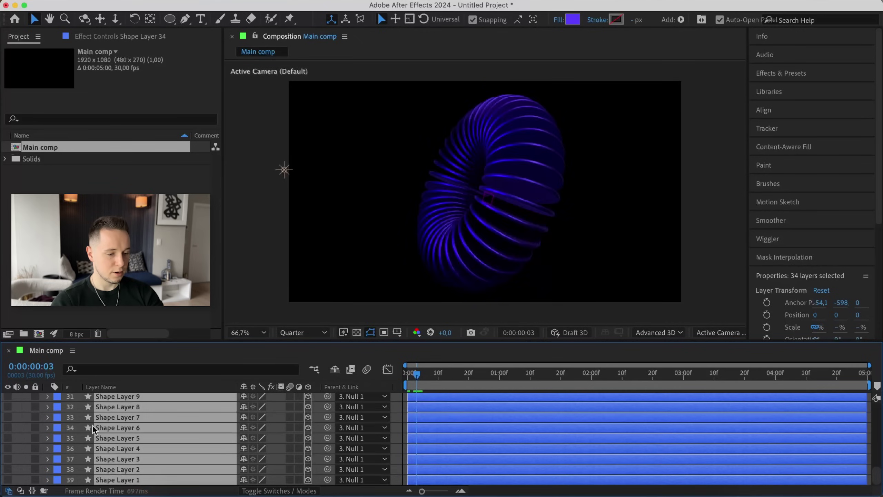
scroll(93, 425, "up", 10)
left_click(119, 425)
scroll(120, 433, "up", 1)
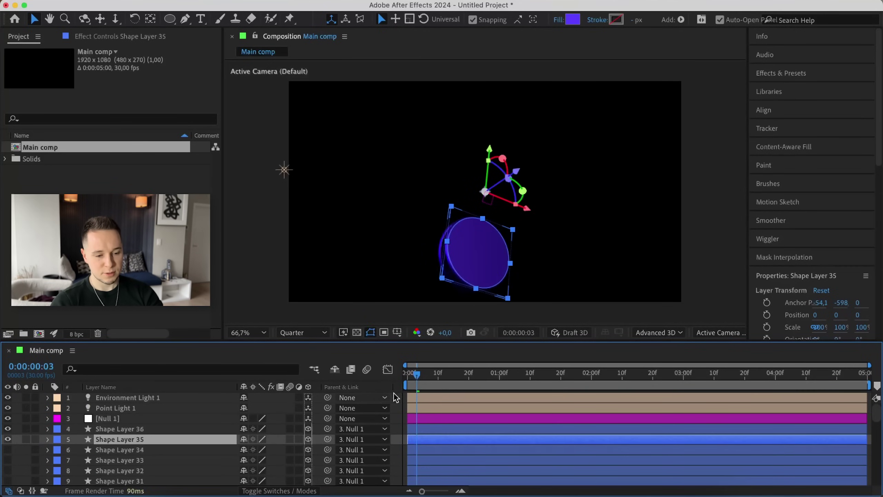
Step: Preview the spinning null from the first frame and check rotation at one second
key("KP_3")
key("Home")
key("space")
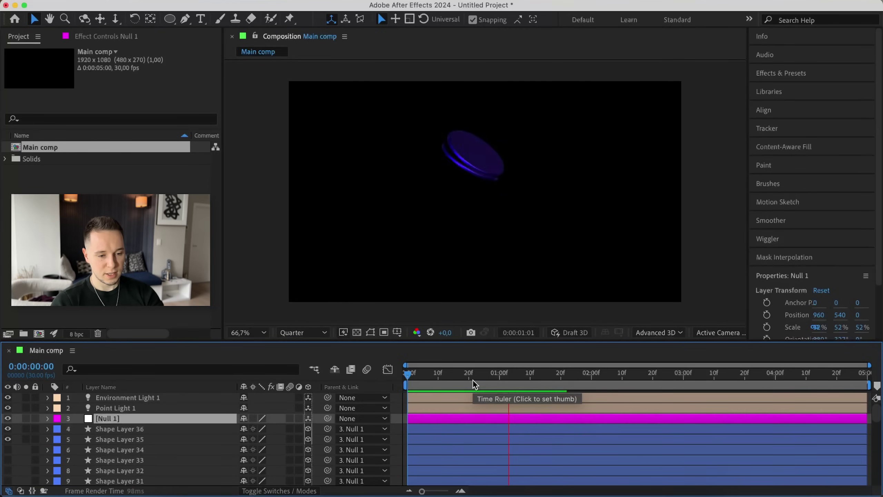
key("space")
key("r")
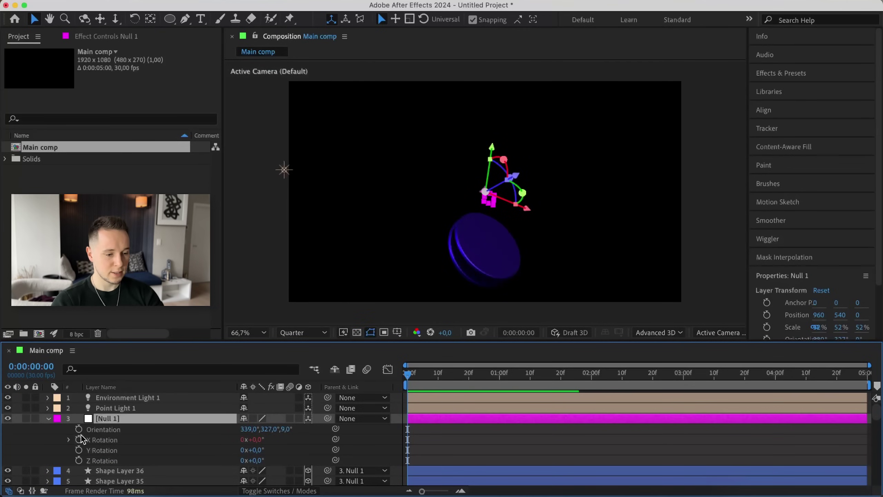
left_click(84, 439)
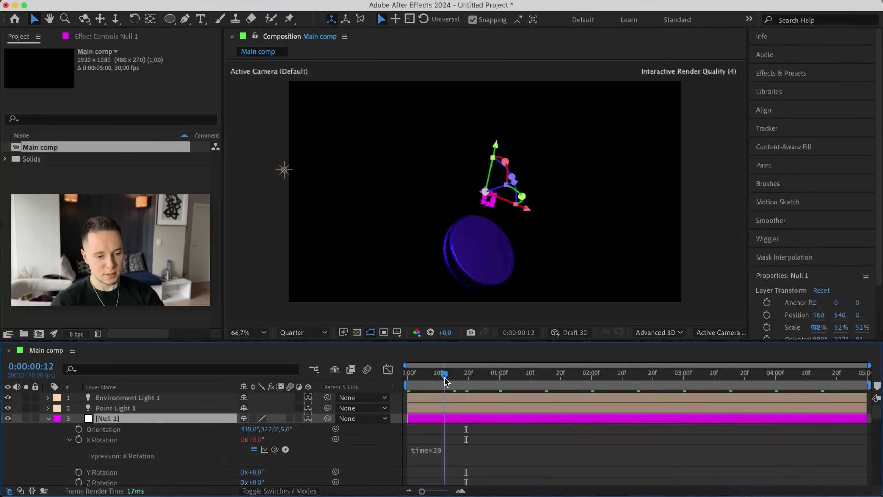
left_click_drag(445, 376, 358, 378)
key("space")
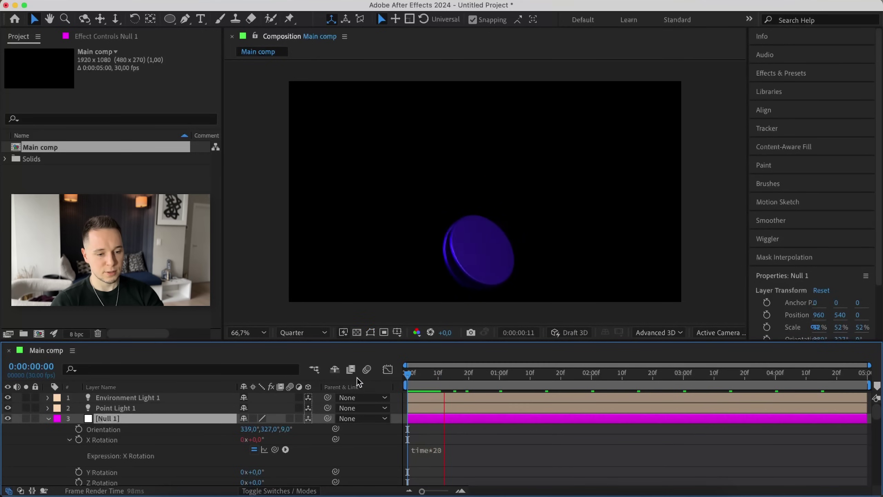
key("space")
Step: Make Shape Layers 34 through 1 visible again
left_click(48, 419)
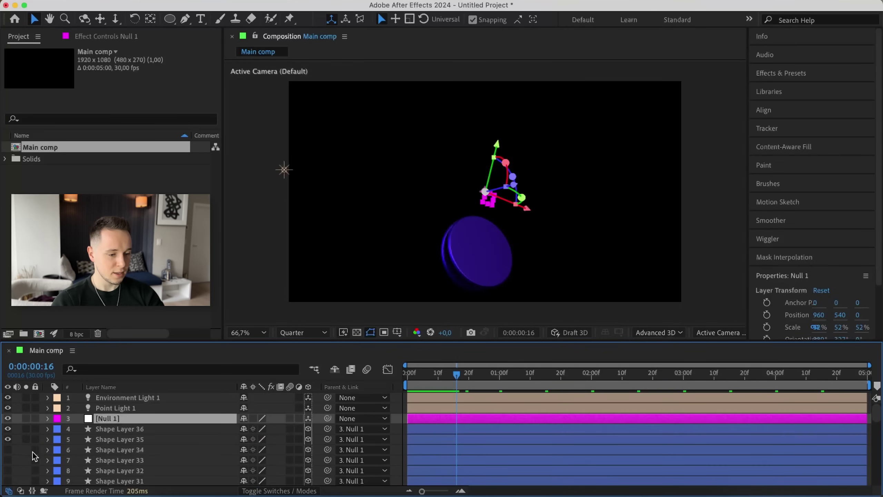
left_click(104, 450)
scroll(106, 452, "down", 10)
left_click(106, 482, "shift")
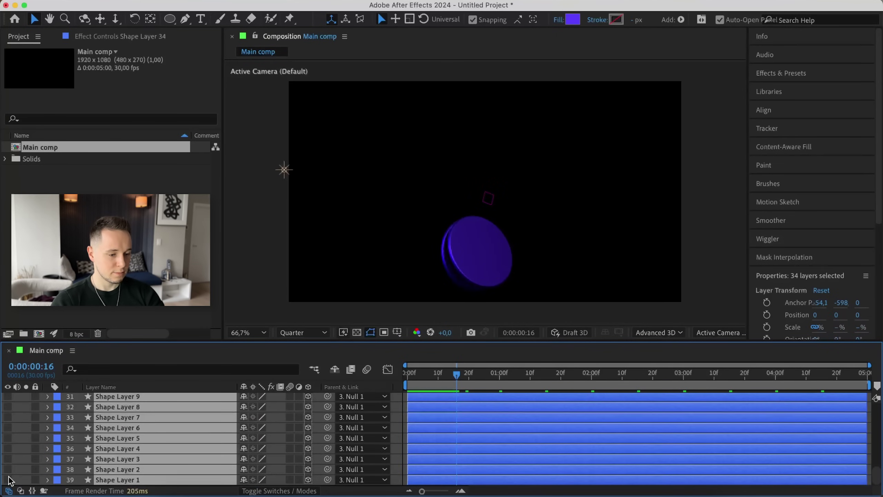
left_click_drag(7, 480, 8, 395)
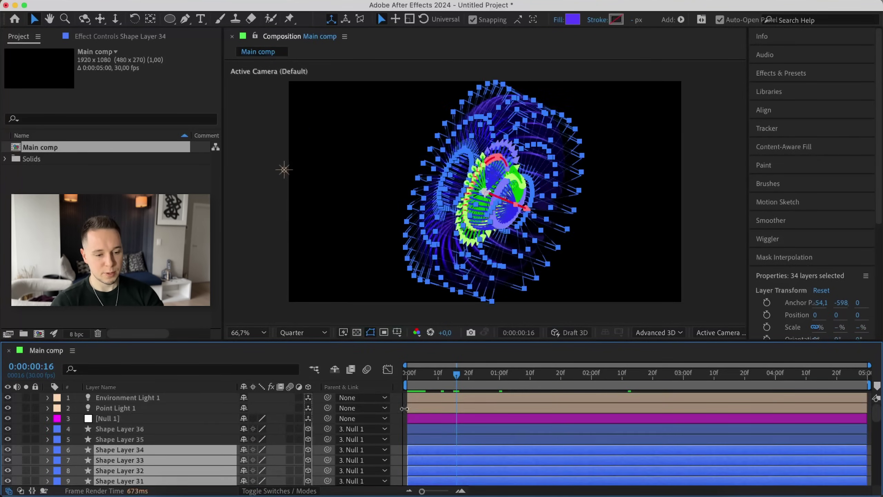
Step: Keyframe Null 1's orientation from a lowered X tilt at the start to about 290° Y at the end, then preview
left_click(108, 418)
key("r")
key("Home")
key("super+t")
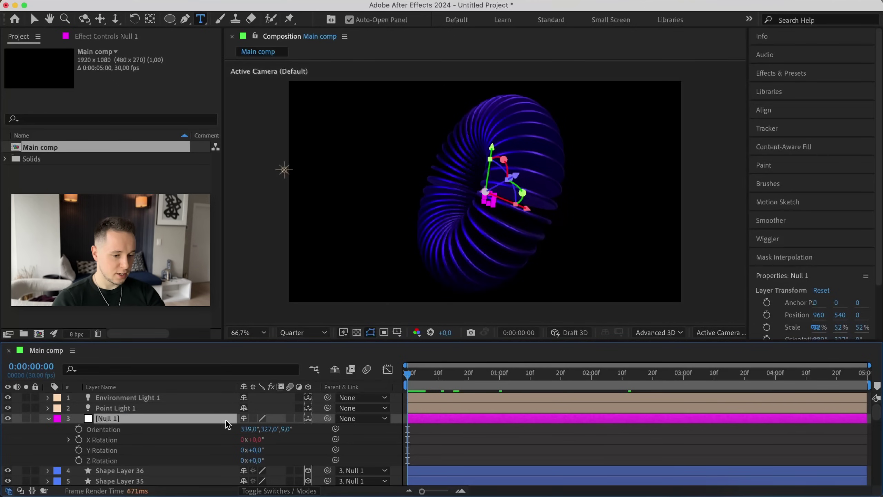
mouse_move(249, 430)
left_mouse_down()
mouse_move(226, 429)
mouse_move(264, 429)
mouse_move(245, 428)
left_mouse_up()
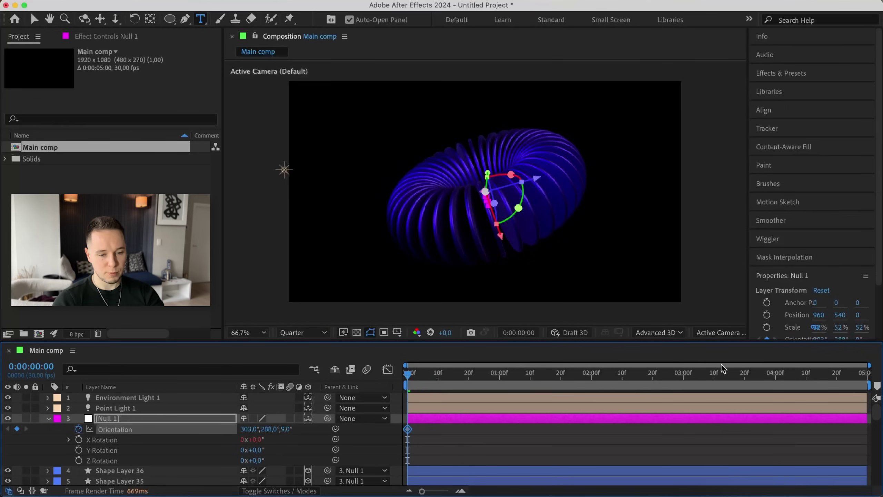
left_click_drag(722, 365, 866, 371)
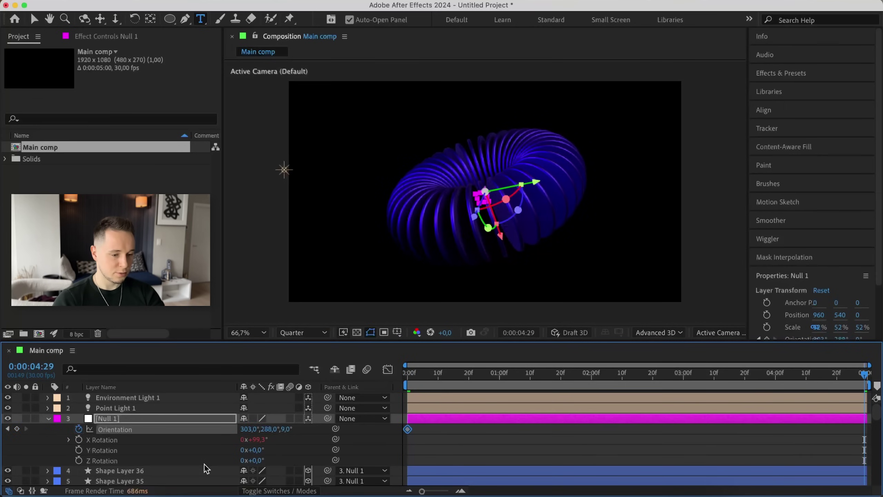
left_click_drag(257, 432, 264, 430)
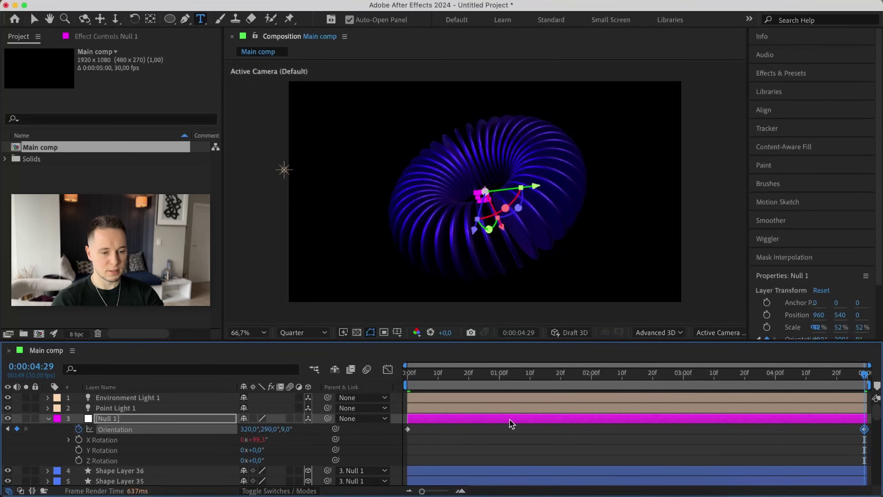
key("space")
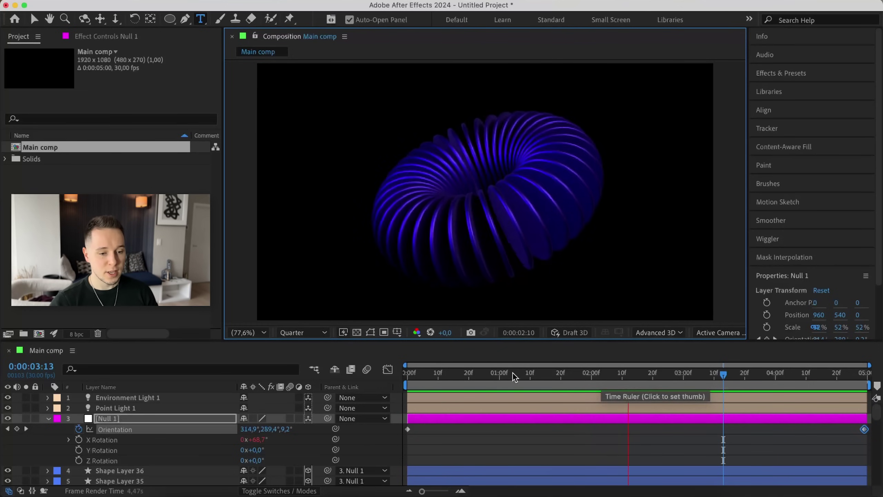
Step: Stop the preview and change Point Light 1's colour to orange
mouse_move(512, 373)
left_mouse_down()
mouse_move(466, 375)
mouse_move(503, 377)
left_mouse_up()
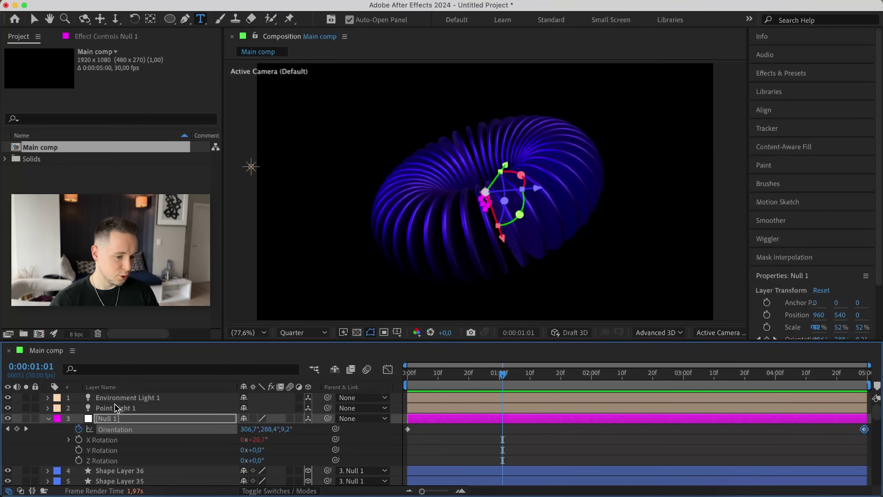
left_click(114, 403)
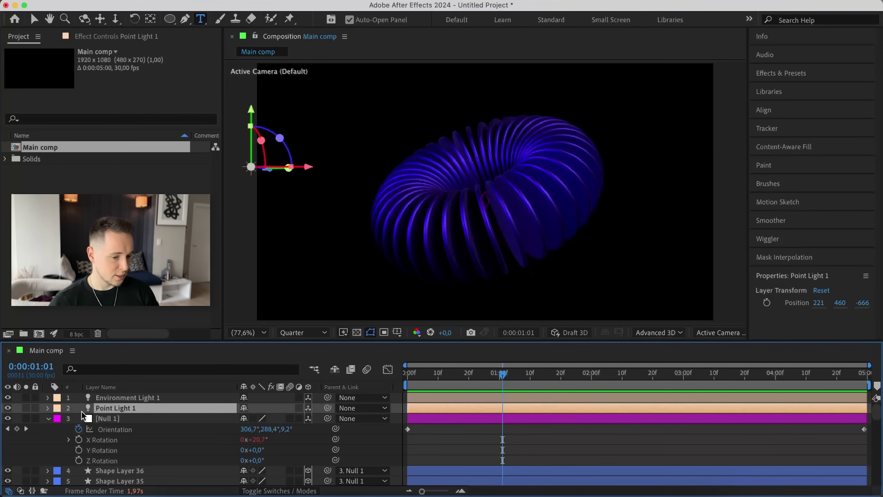
left_click(48, 408)
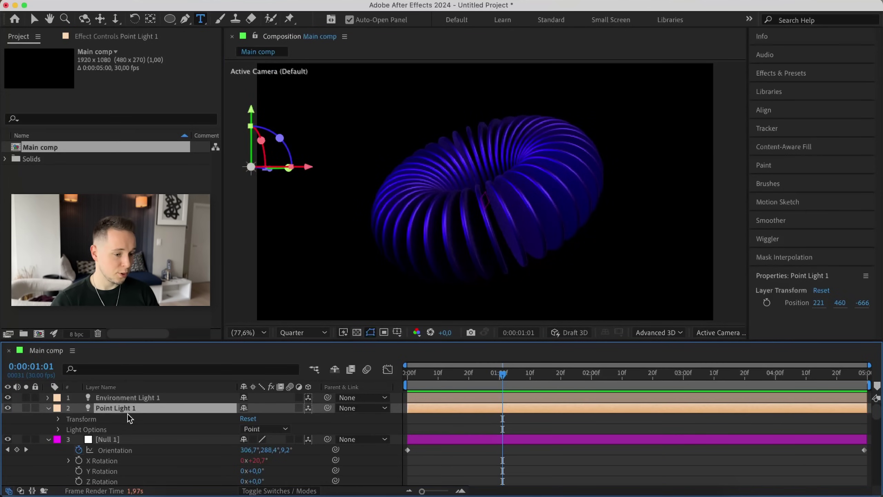
left_click(57, 430)
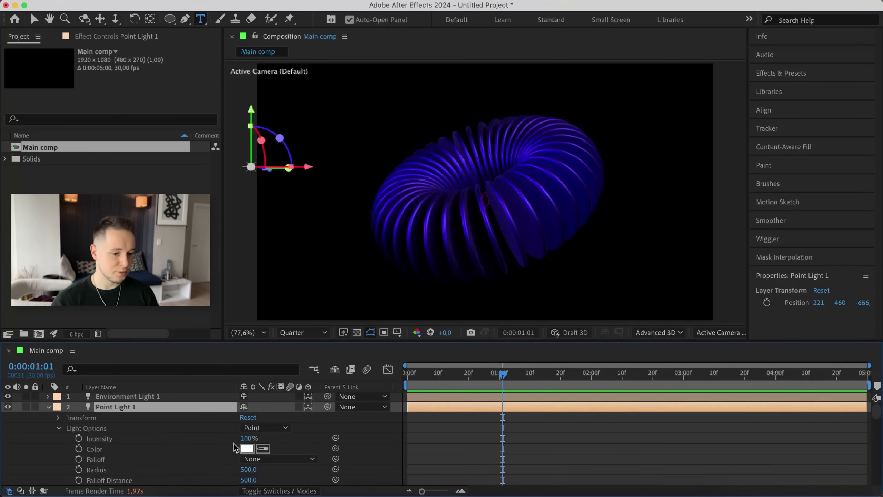
left_click(247, 450)
type("00FF00")
key("Tab")
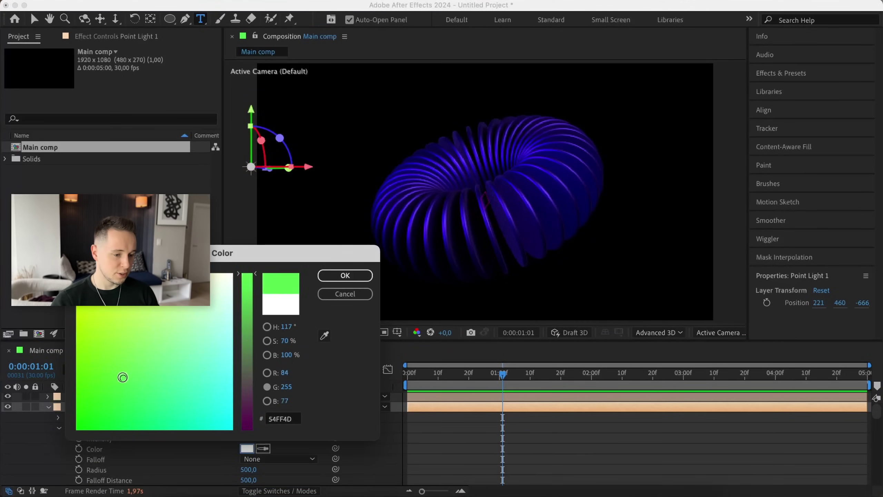
left_click_drag(255, 342, 254, 349)
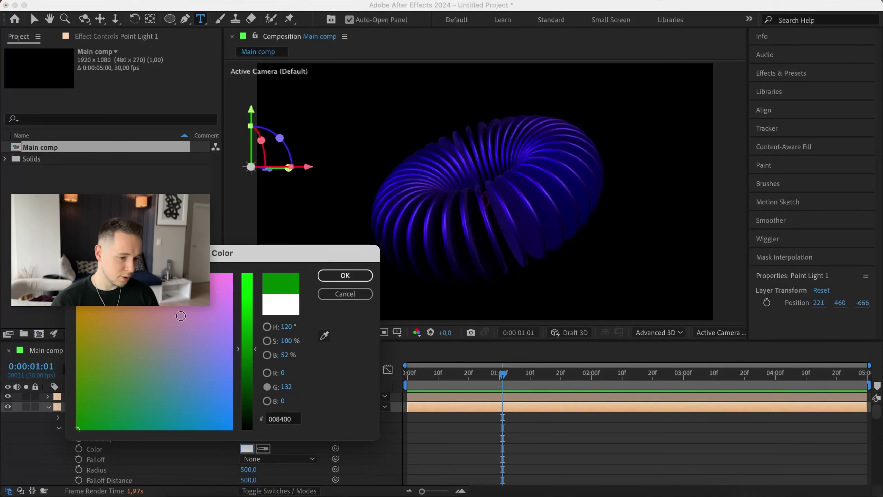
left_click(365, 276)
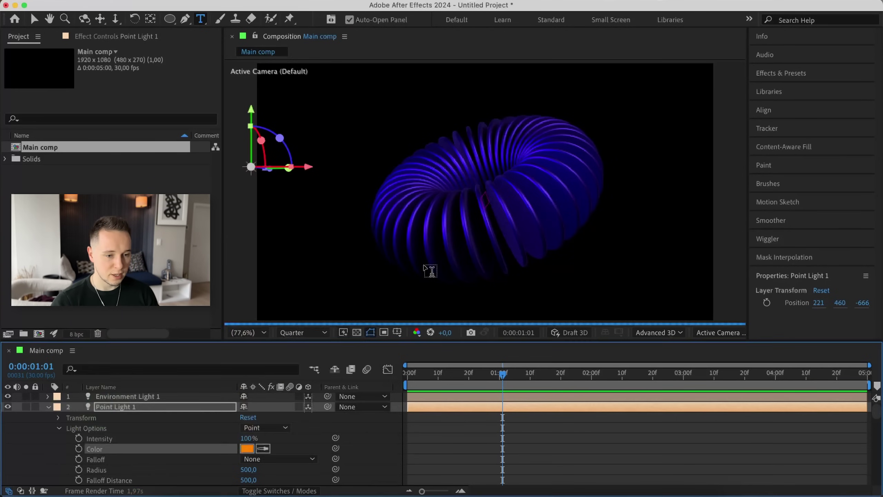
Step: Raise Point Light 1's intensity to 300%
key("v")
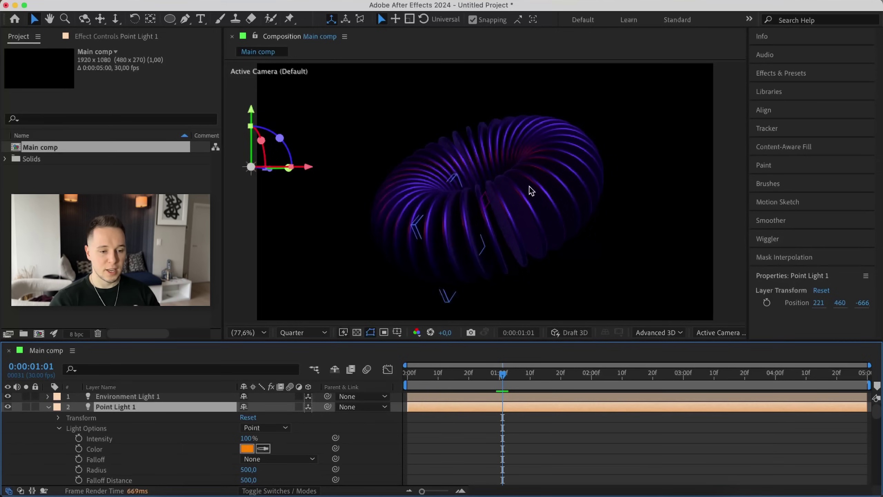
key("F2")
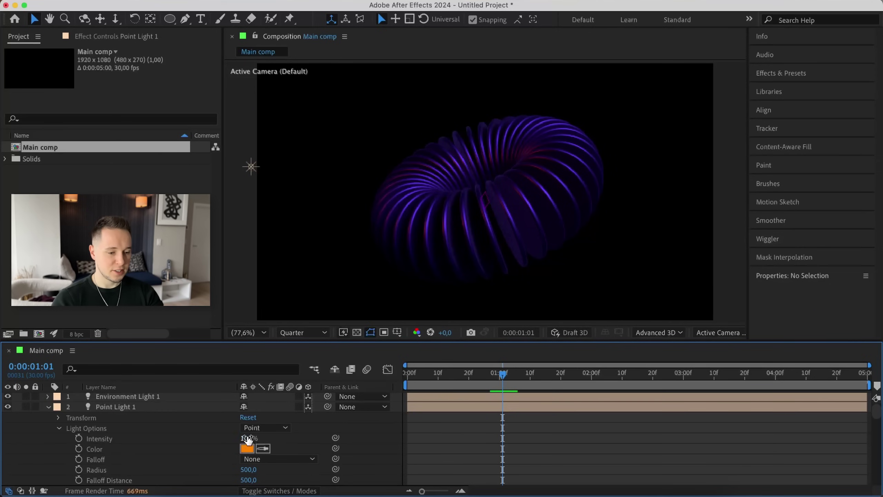
type("300")
key("Return")
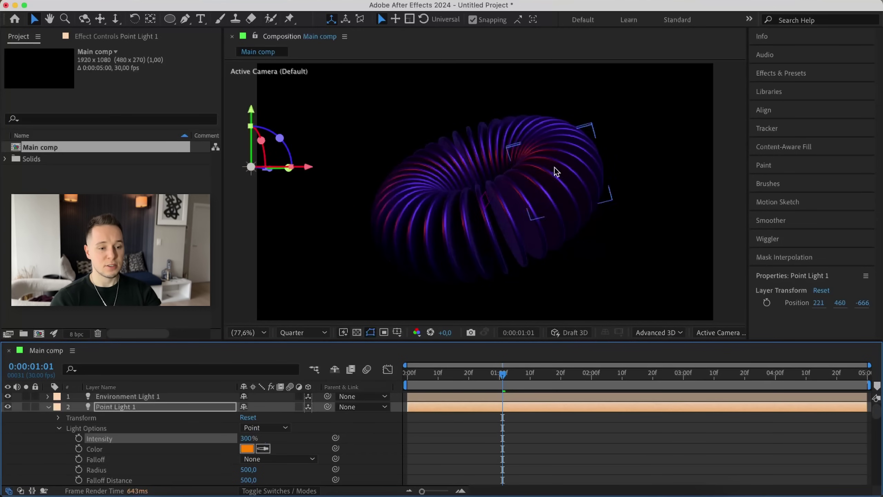
left_click(48, 407)
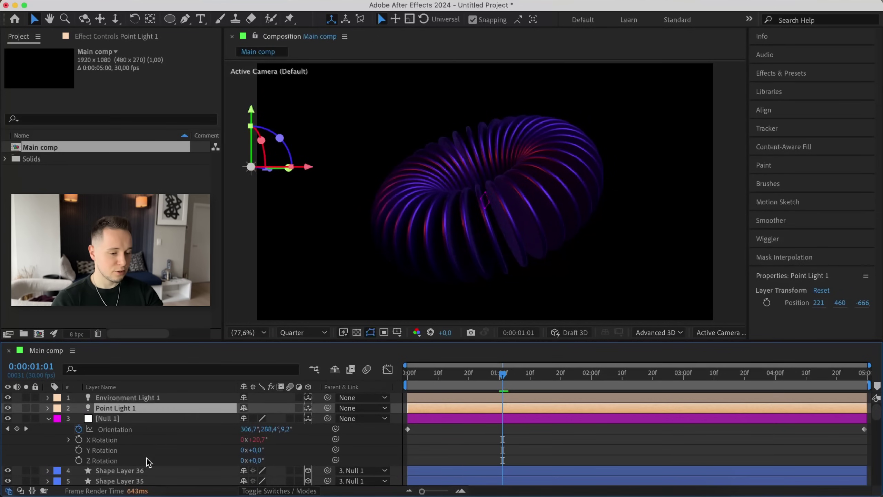
Step: Select Shape Layers 36 through 1 and change their fill to near-white
left_click(138, 470)
scroll(169, 462, "down", 15)
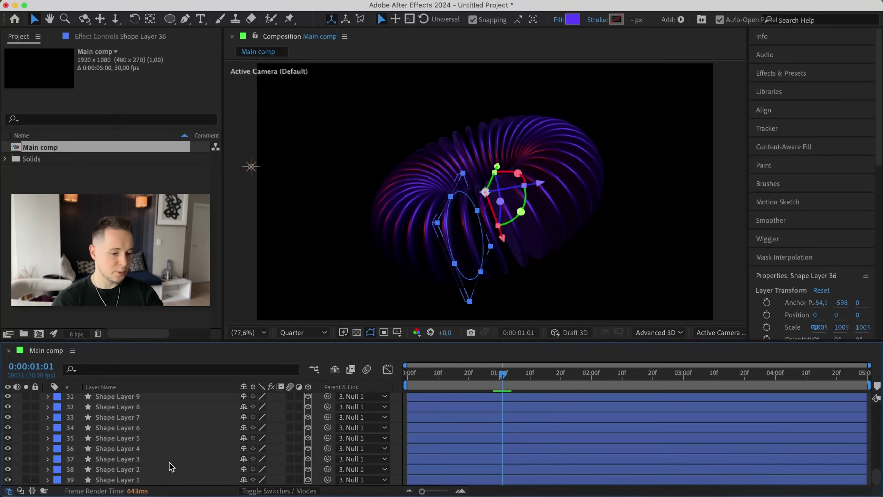
left_click(146, 482, "shift")
left_click(572, 20)
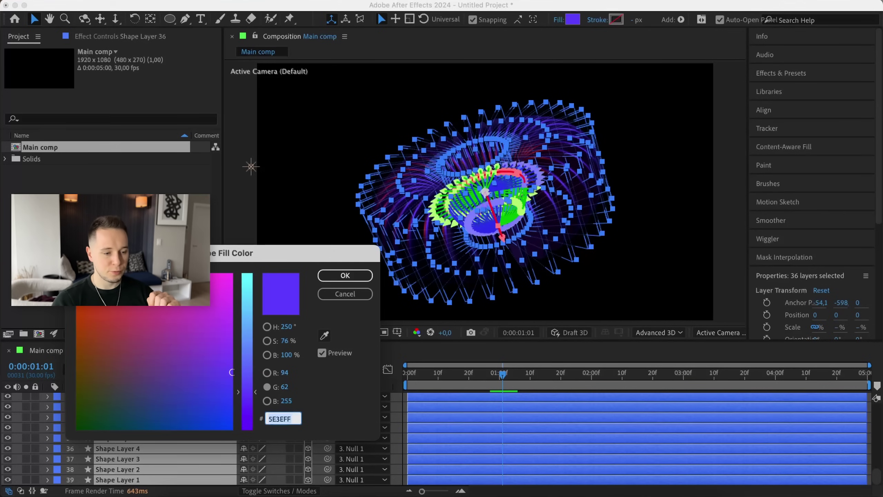
left_click_drag(140, 316, 246, 254)
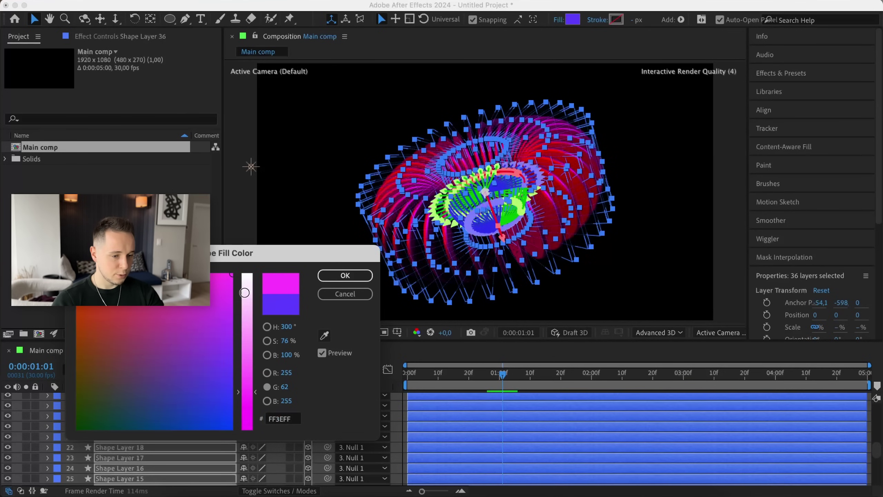
left_click(345, 276)
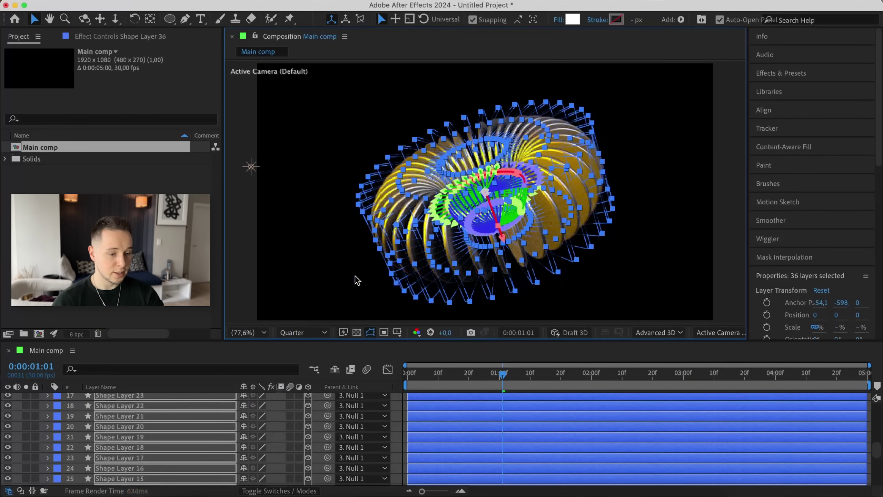
scroll(158, 425, "up", 10)
left_click(146, 420)
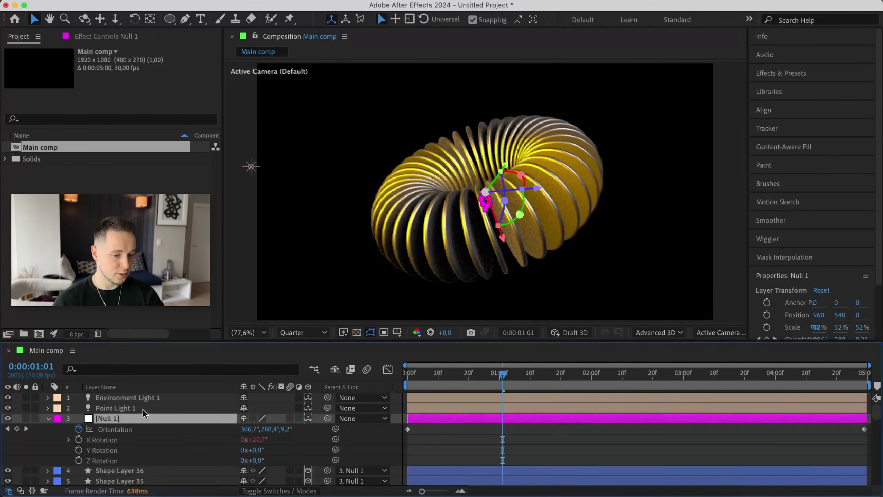
Step: Set Point Light 1's colour to bright blue (#0062FF)
left_click(142, 408)
left_click(48, 407)
left_click(247, 448)
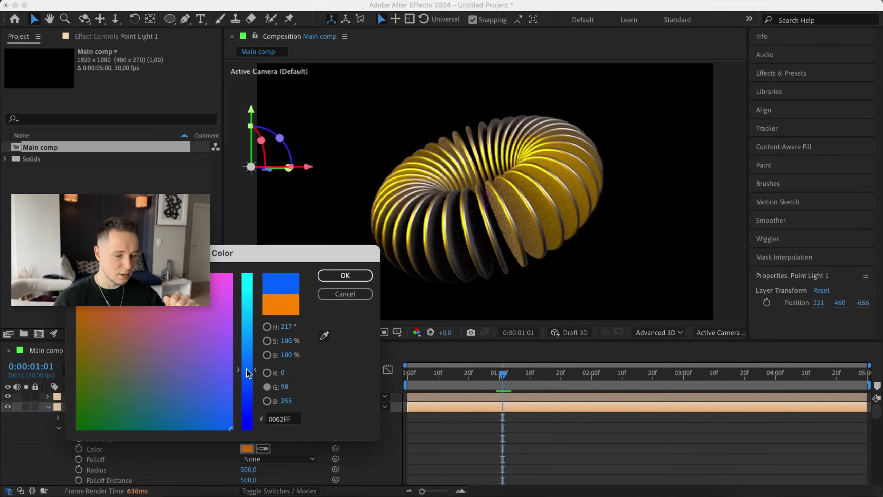
left_click(246, 368)
left_click(352, 275)
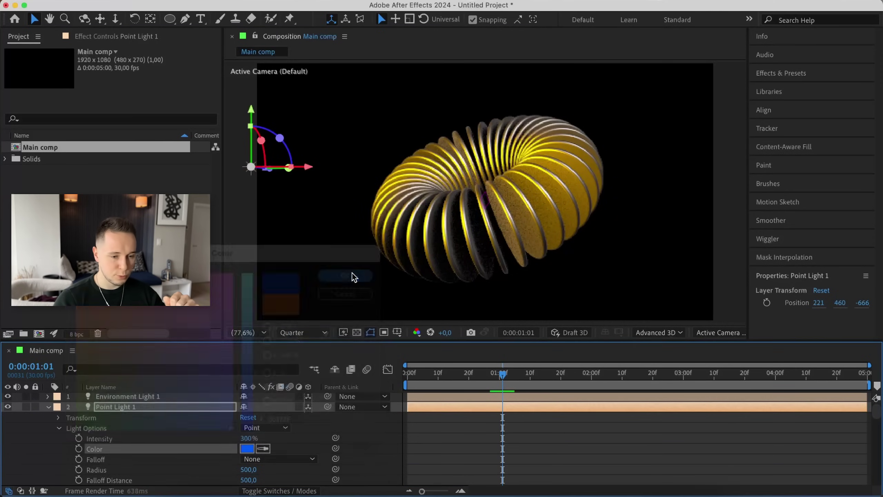
left_click(710, 207)
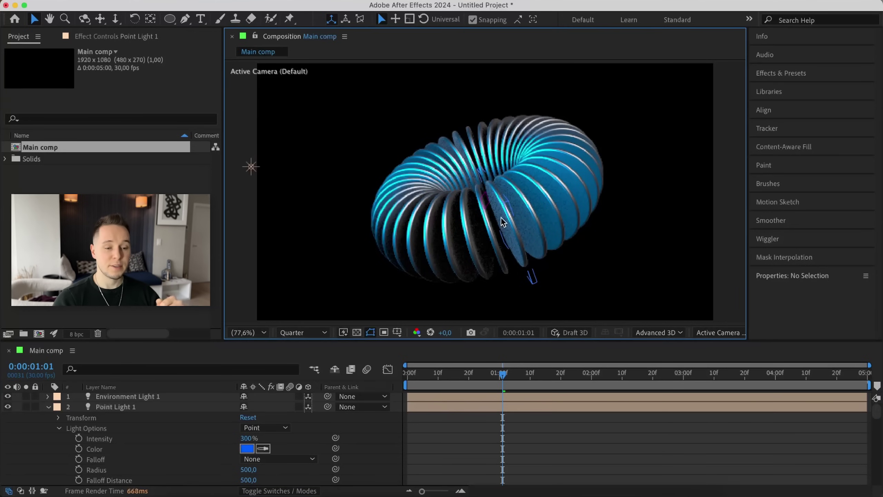
left_click(232, 407)
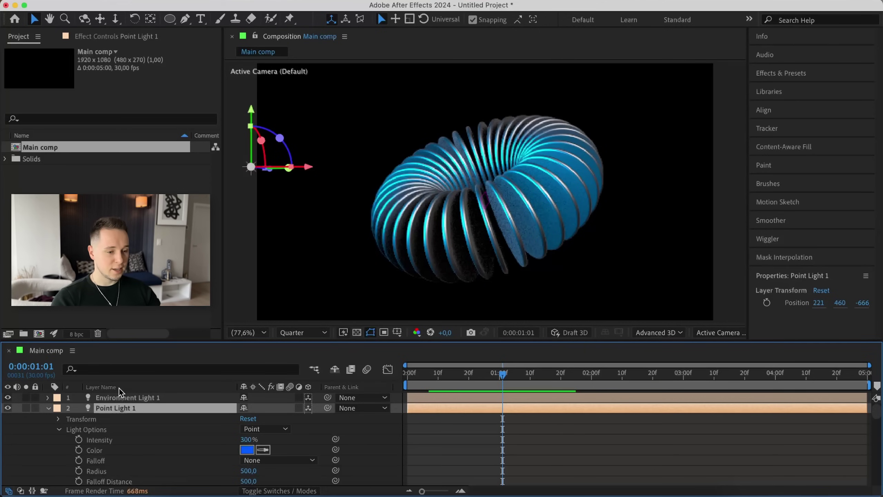
Step: Hide Environment Light 1 and set the point light's intensity to 100%
left_click(127, 399)
left_click(8, 398)
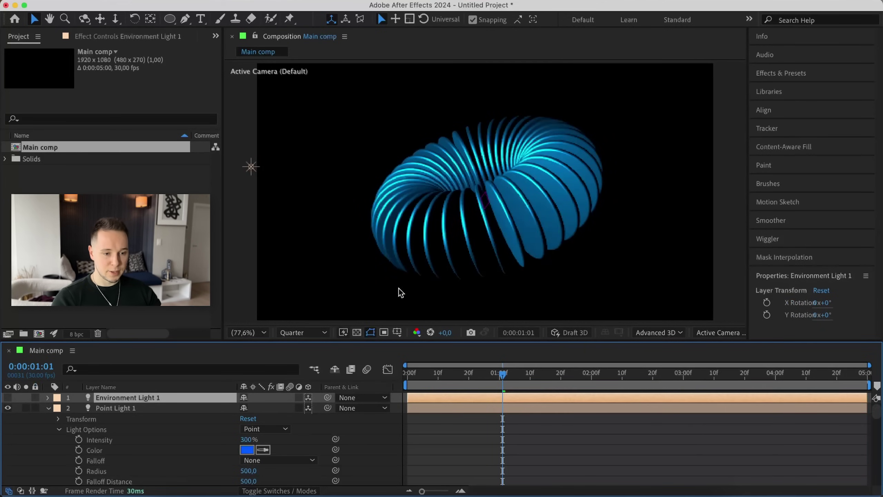
left_click(247, 440)
type("100")
key("Return")
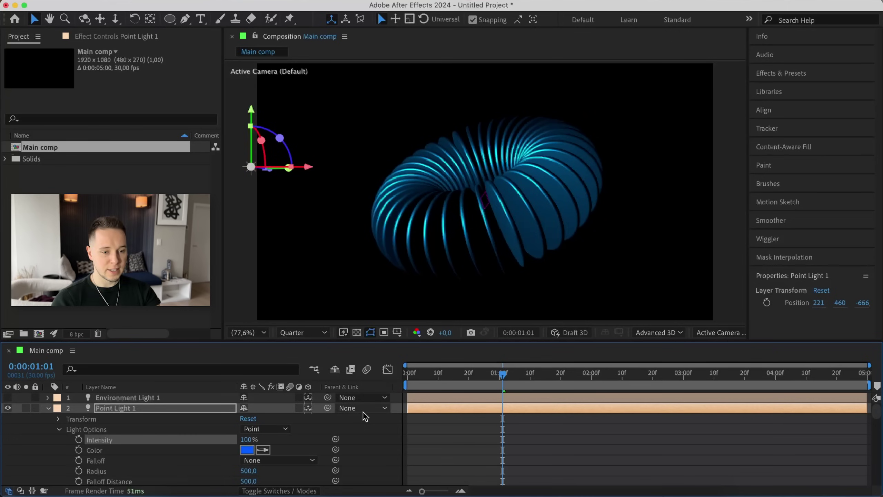